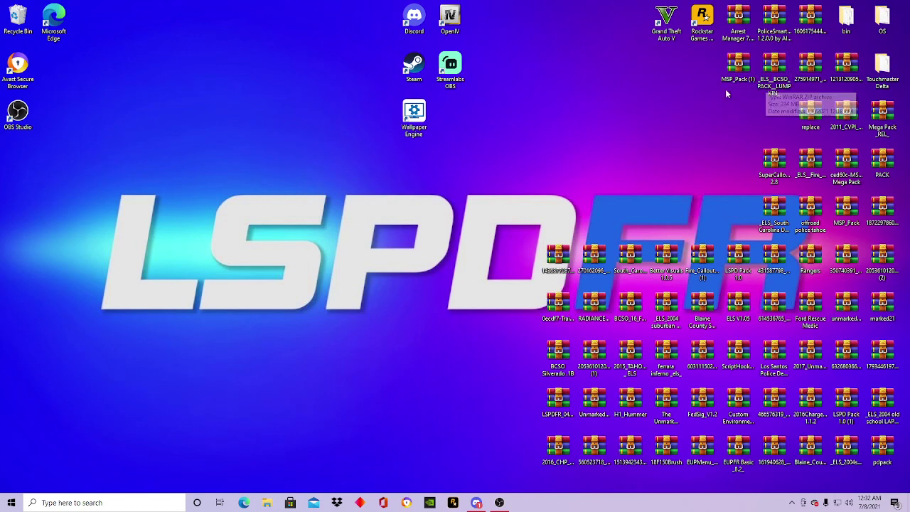
# - Select several downloaded mod archives on the desktop, then clear the selection
pyautogui.moveTo(540, 238); pyautogui.dragTo(902, 478)
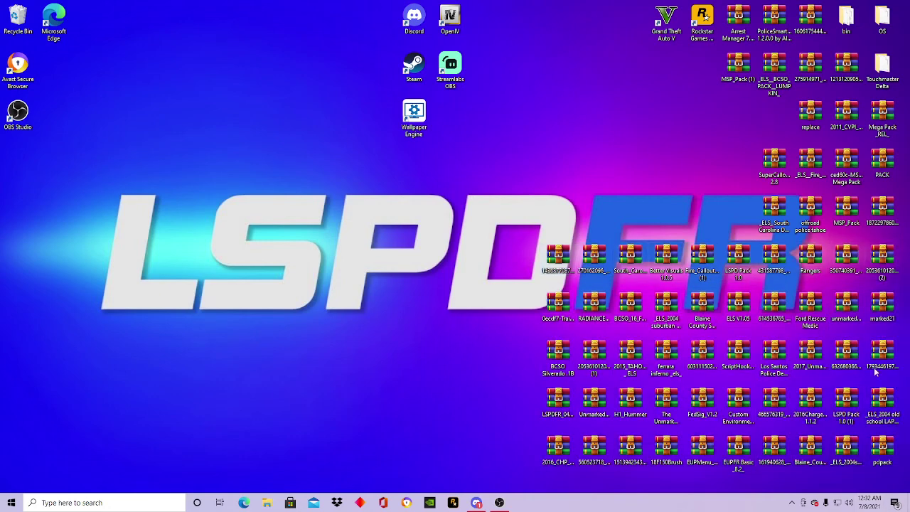
pyautogui.click(725, 363)
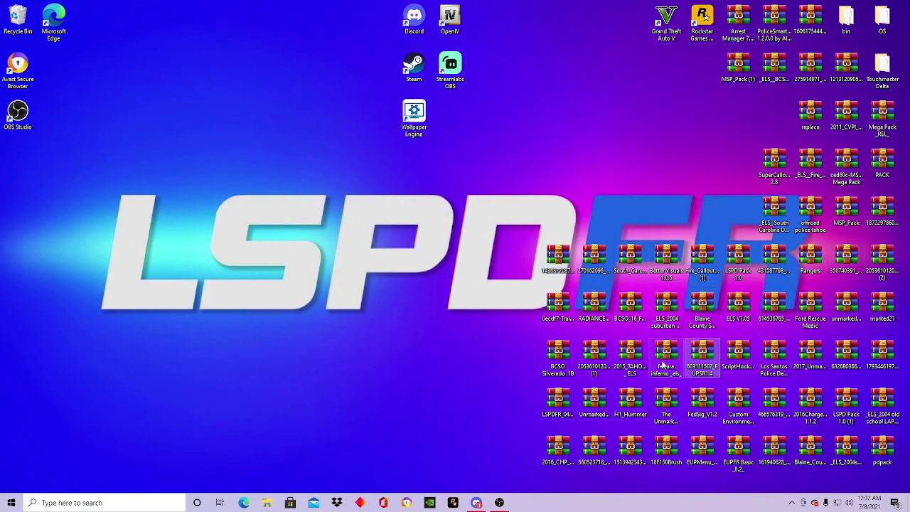
pyautogui.click(668, 324)
pyautogui.click(713, 318)
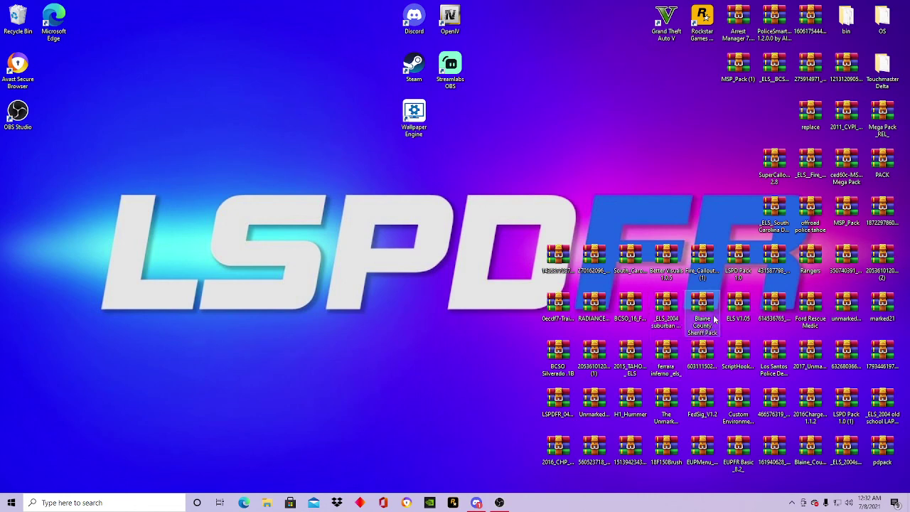
pyautogui.click(594, 258)
pyautogui.click(566, 260)
pyautogui.click(558, 305)
pyautogui.click(596, 307)
pyautogui.click(557, 356)
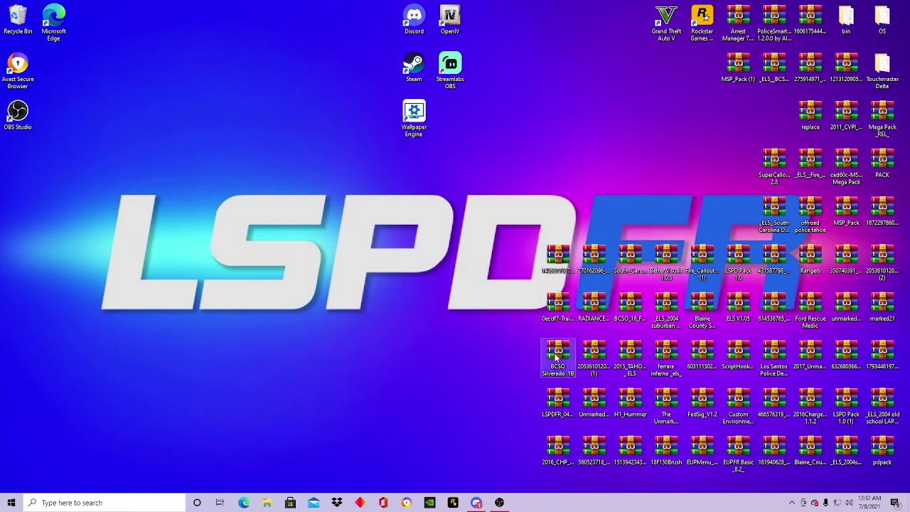
pyautogui.click(529, 369)
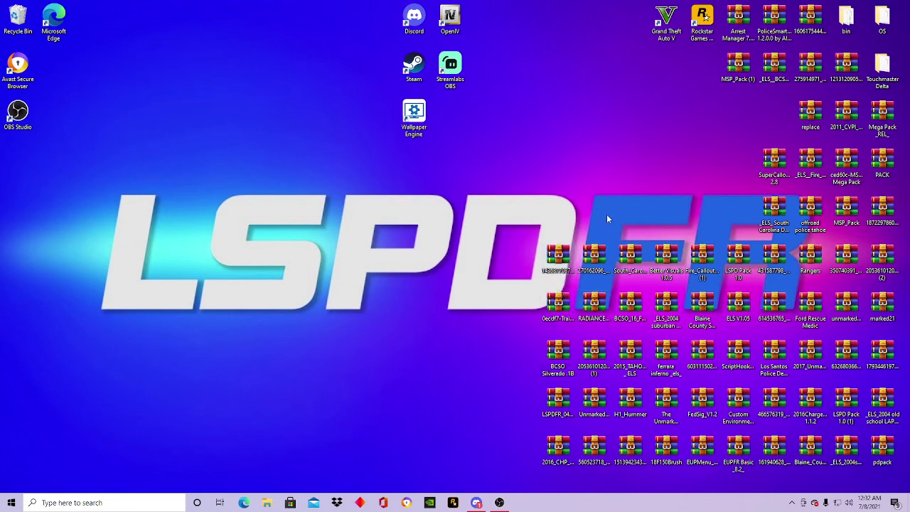
# - Open LCPDFR.com from the browser bookmark and go to the Vehicle Models listing
pyautogui.click(242, 503)
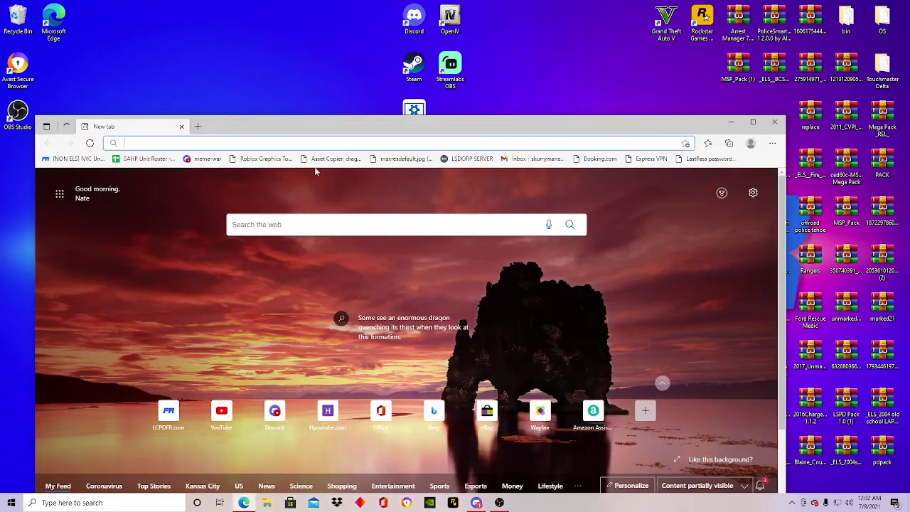
pyautogui.moveTo(313, 126); pyautogui.dragTo(406, 65)
pyautogui.click(167, 98)
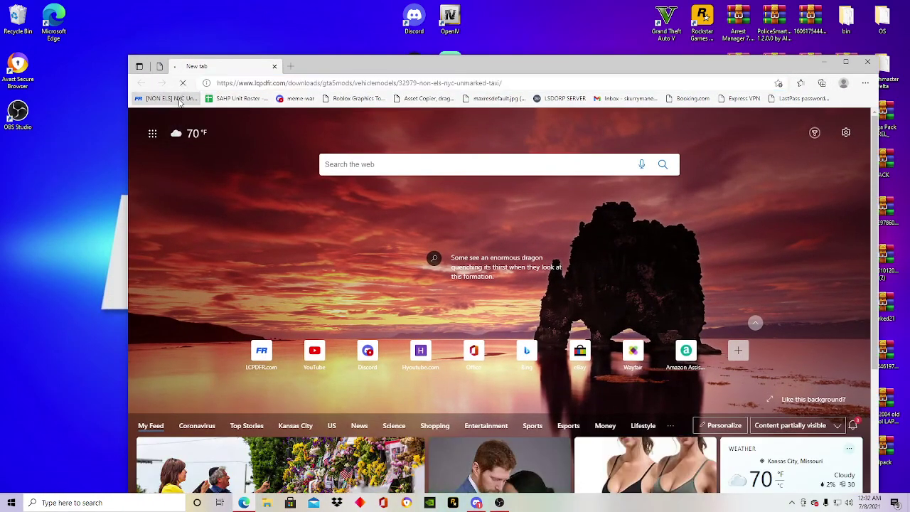
pyautogui.scroll(-5, 388, 225)
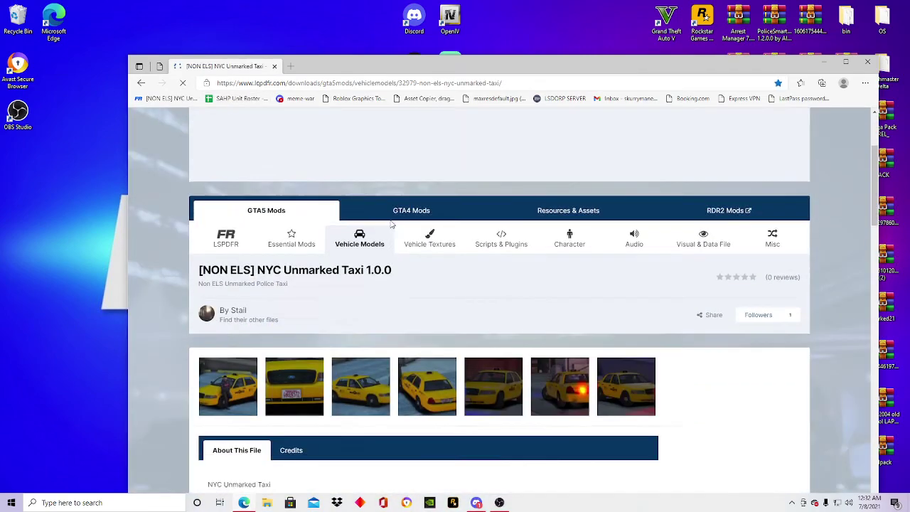
pyautogui.scroll(4, 391, 224)
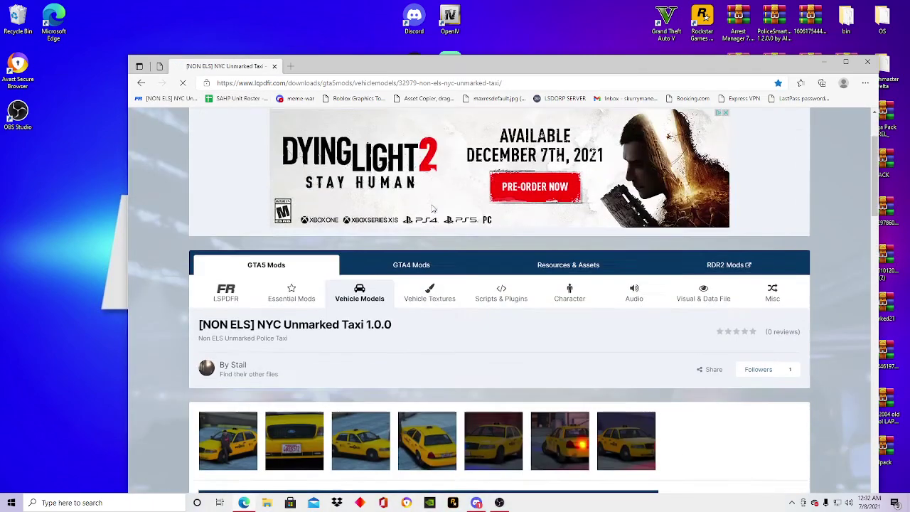
pyautogui.click(360, 341)
# - Filter vehicle models to Vehicle Type Police, ELS Compatibility ELS, FiveM Ready No/Unknown, and browse the results
pyautogui.scroll(-3, 362, 337)
pyautogui.click(419, 240)
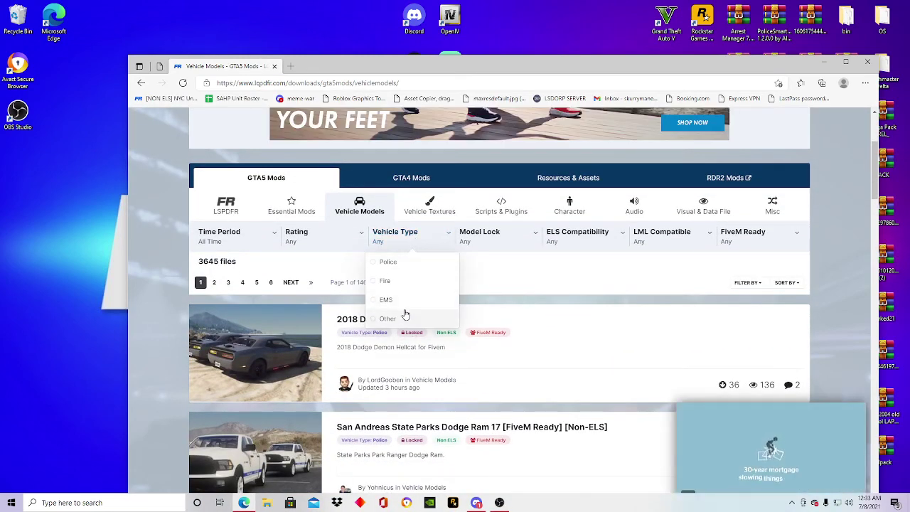
pyautogui.click(397, 265)
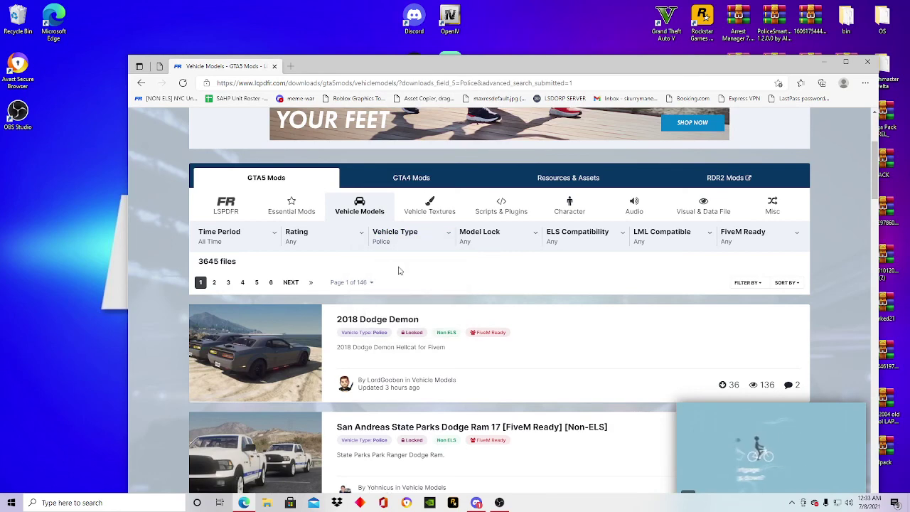
pyautogui.click(595, 246)
pyautogui.click(595, 262)
pyautogui.click(744, 239)
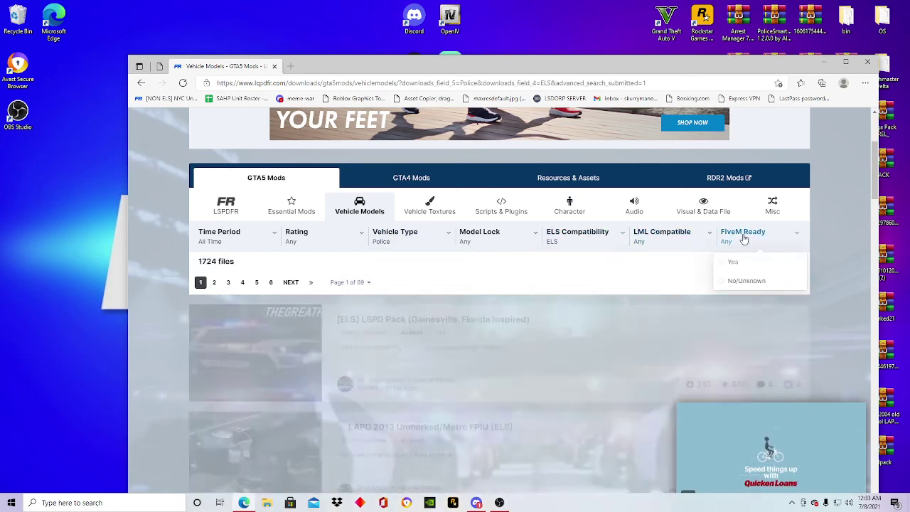
pyautogui.click(743, 281)
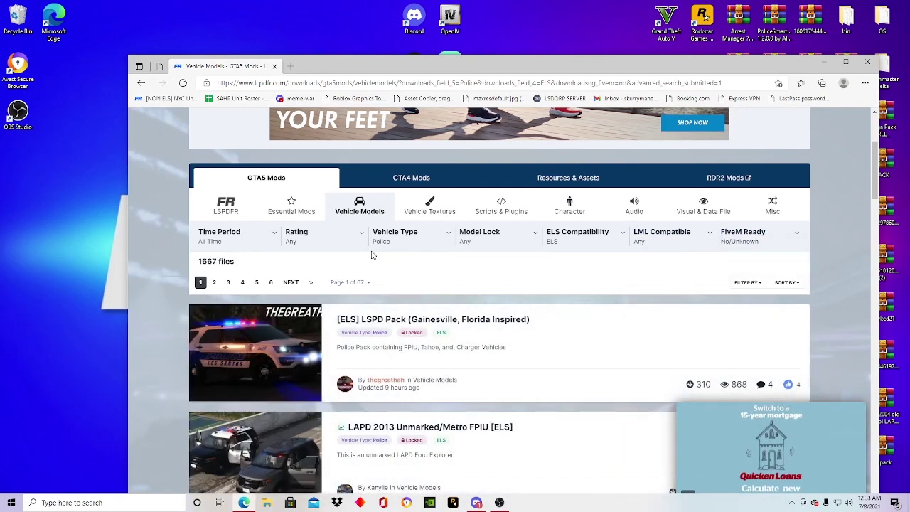
pyautogui.scroll(-4, 371, 254)
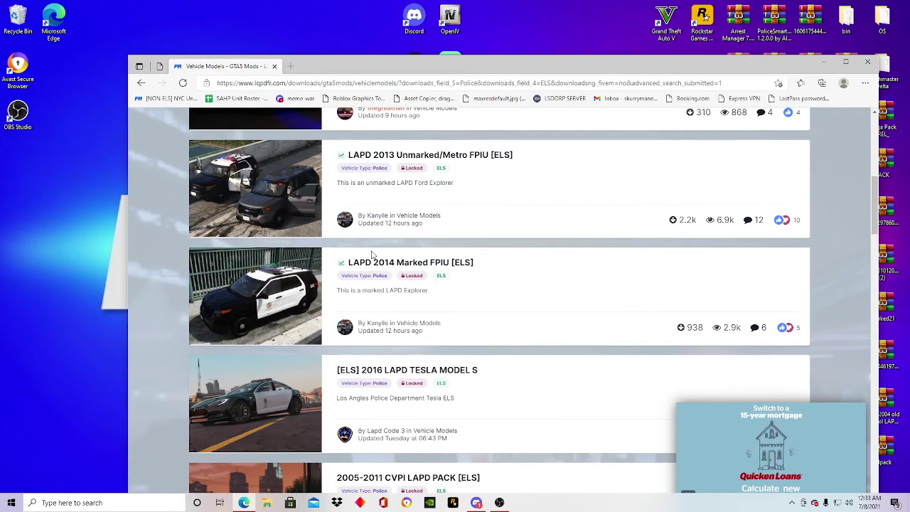
pyautogui.scroll(-2, 372, 254)
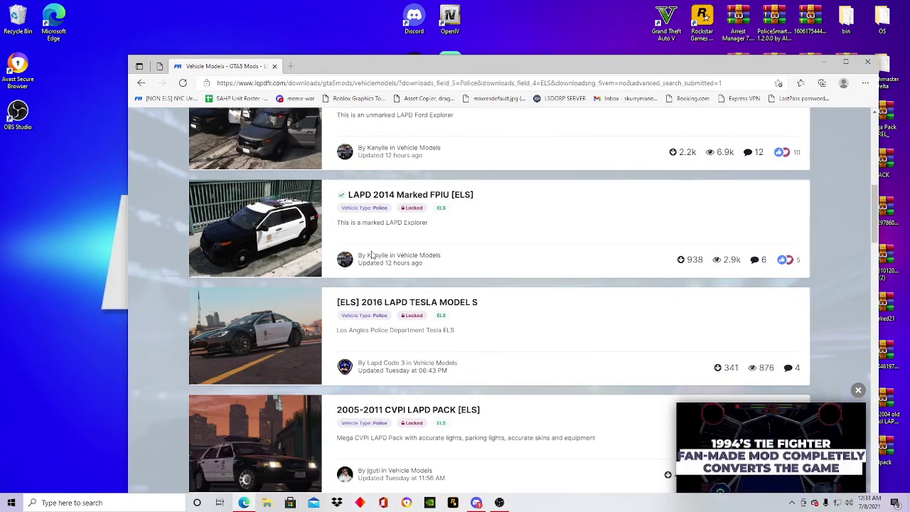
pyautogui.scroll(-6, 302, 296)
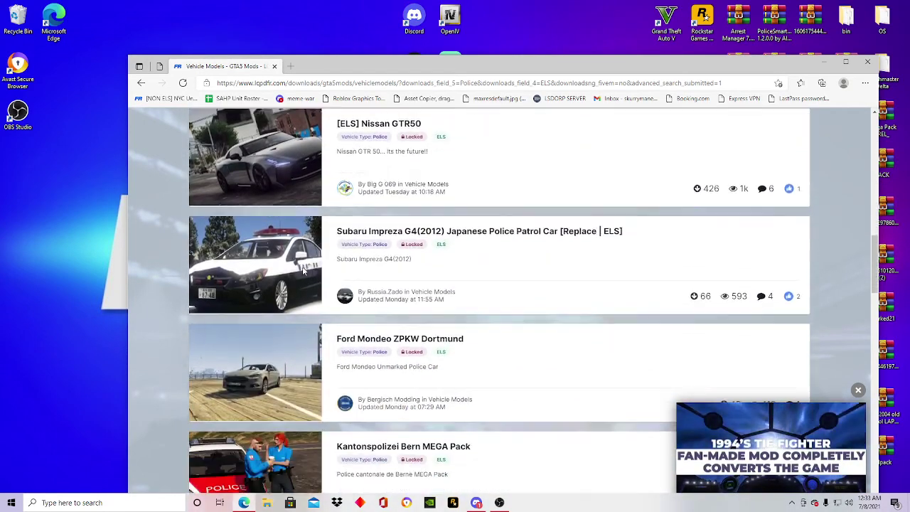
pyautogui.scroll(-4, 302, 270)
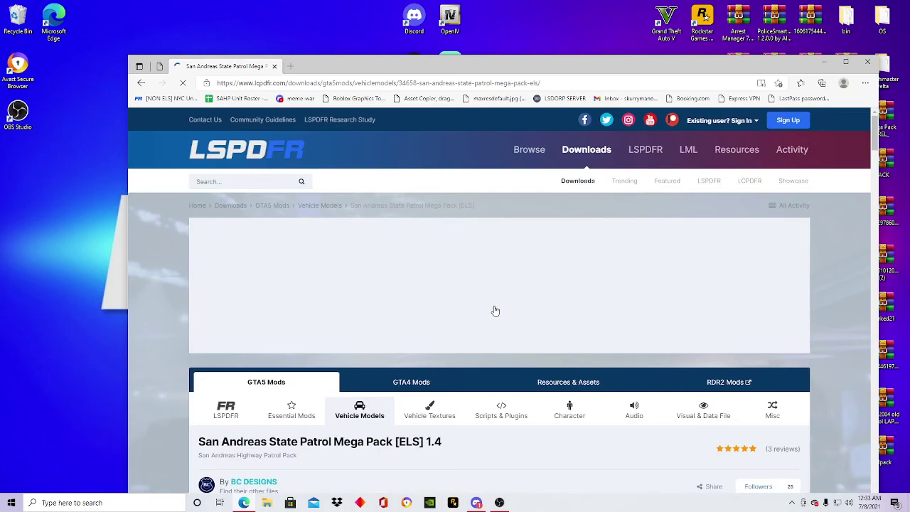
# - View the pack's patrol car screenshots one by one in the enlarged gallery, then close it
pyautogui.scroll(-10, 495, 311)
pyautogui.scroll(-1, 496, 310)
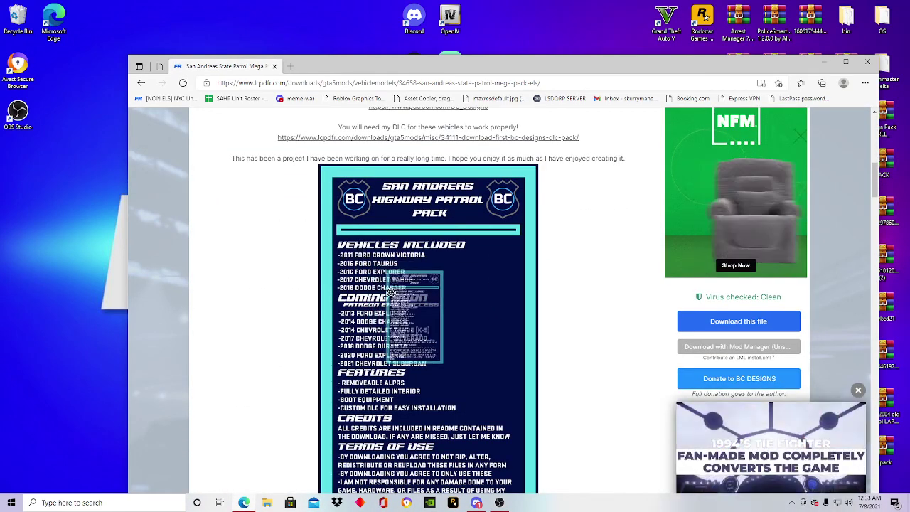
pyautogui.scroll(3, 249, 270)
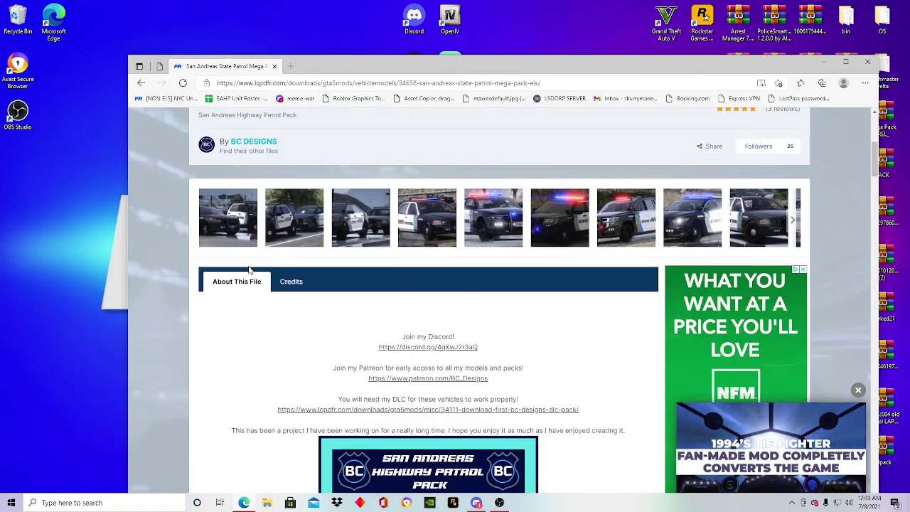
pyautogui.click(242, 204)
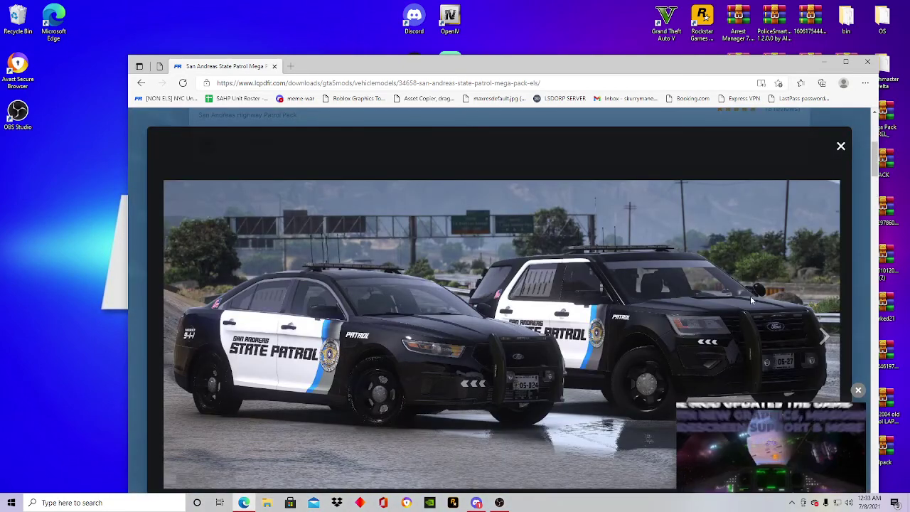
pyautogui.click(825, 335)
pyautogui.click(825, 335)
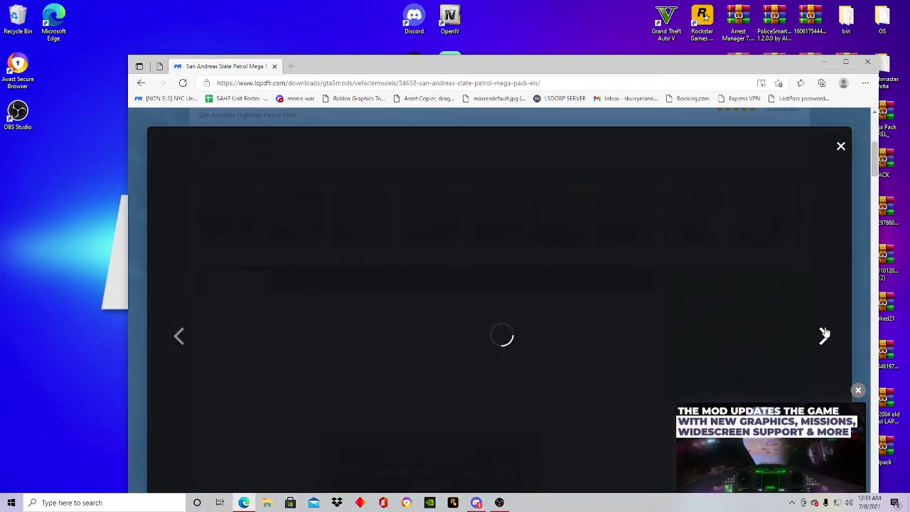
pyautogui.click(825, 334)
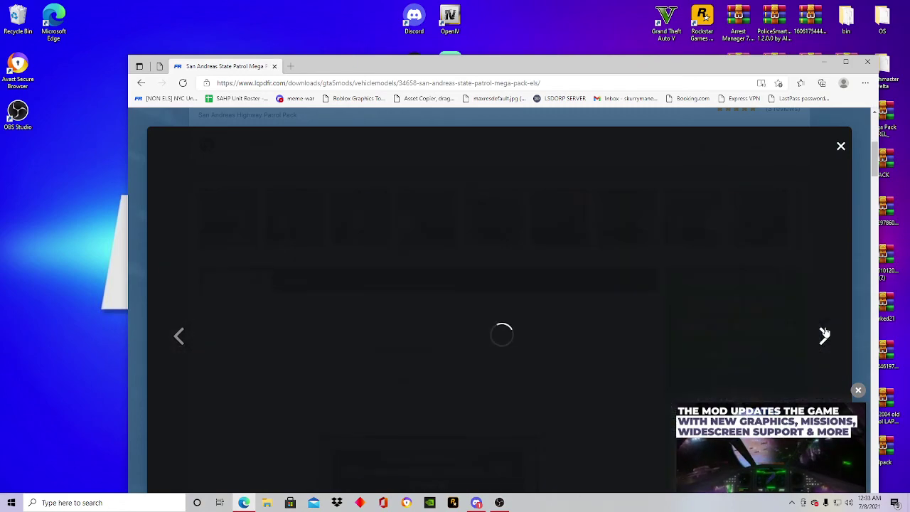
pyautogui.click(825, 334)
pyautogui.click(825, 335)
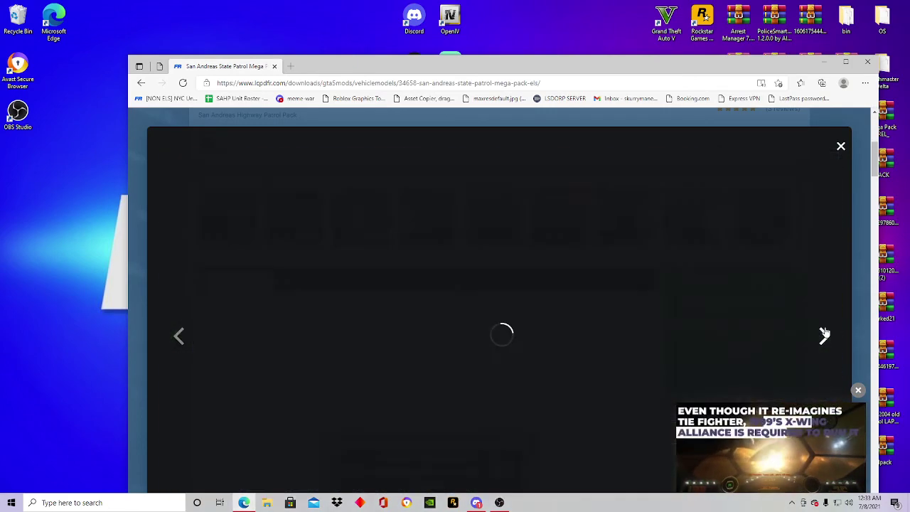
pyautogui.click(825, 335)
pyautogui.click(825, 334)
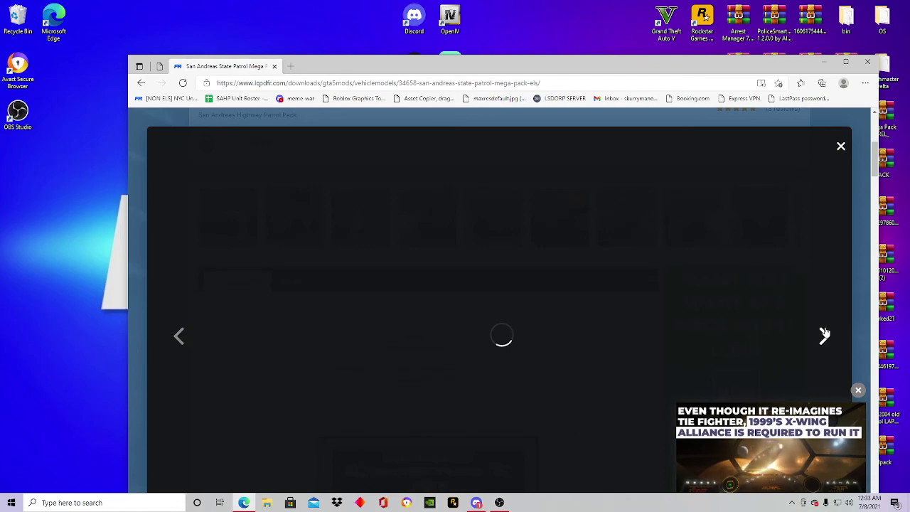
pyautogui.click(825, 334)
pyautogui.click(824, 335)
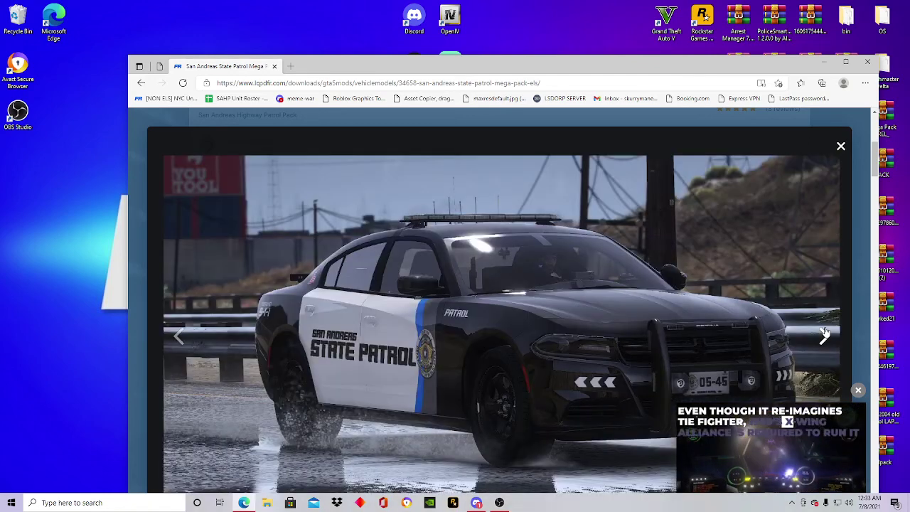
pyautogui.click(825, 334)
pyautogui.click(825, 334)
pyautogui.click(825, 334)
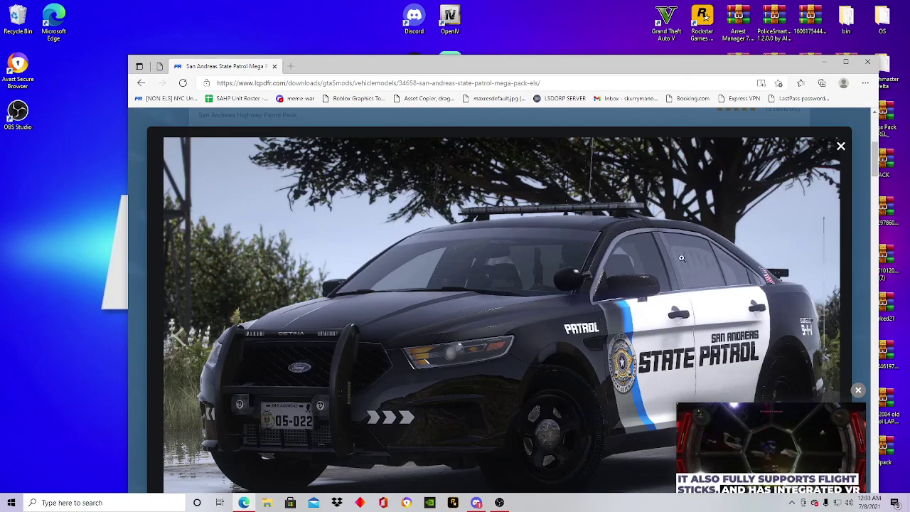
pyautogui.click(842, 147)
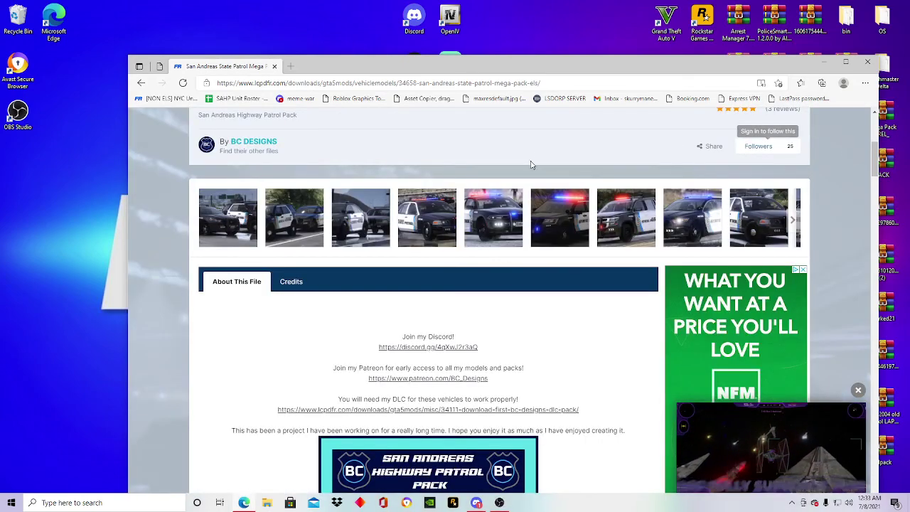
# - Scroll the pack description to show the included vehicle list
pyautogui.scroll(-2, 526, 242)
pyautogui.scroll(-1, 521, 237)
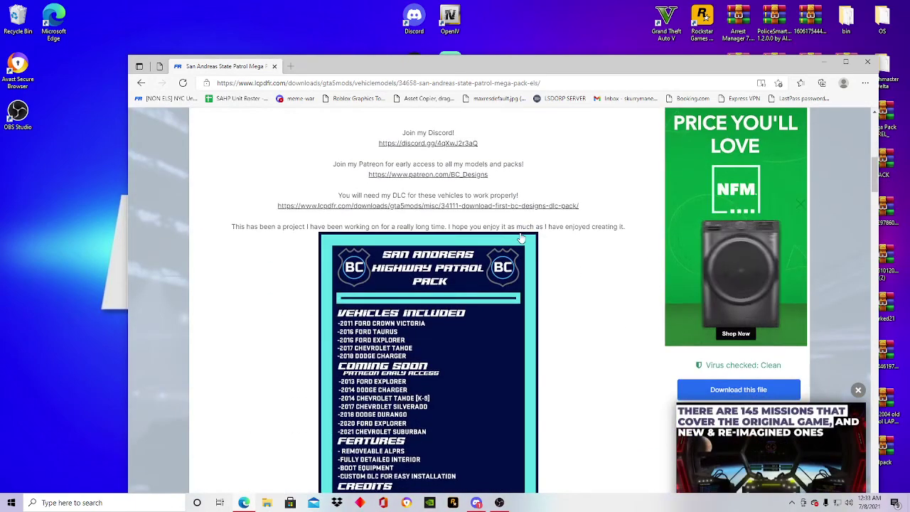
pyautogui.scroll(3, 441, 178)
# - Close the browser, open _ELS_BCSO_PACK_LUMPKIN.zip in WinRAR snapped right, and launch OpenIV
pyautogui.click(868, 62)
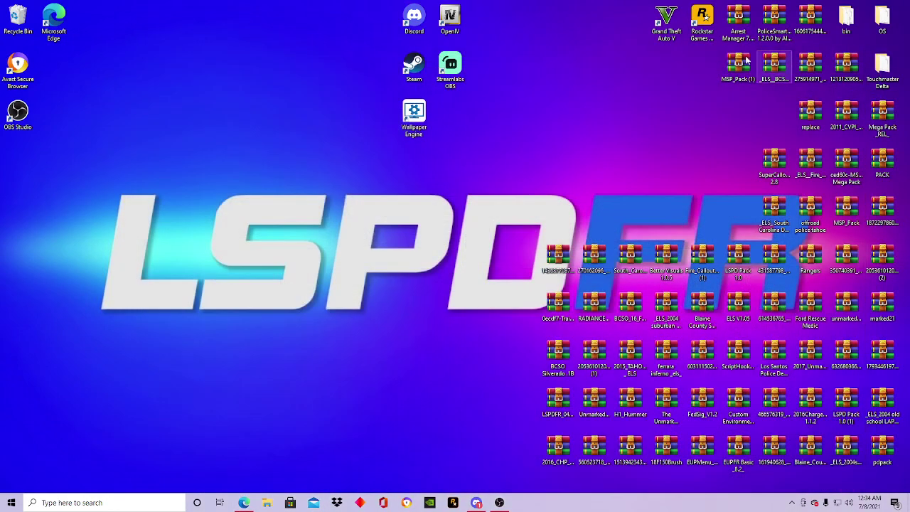
pyautogui.doubleClick(774, 67)
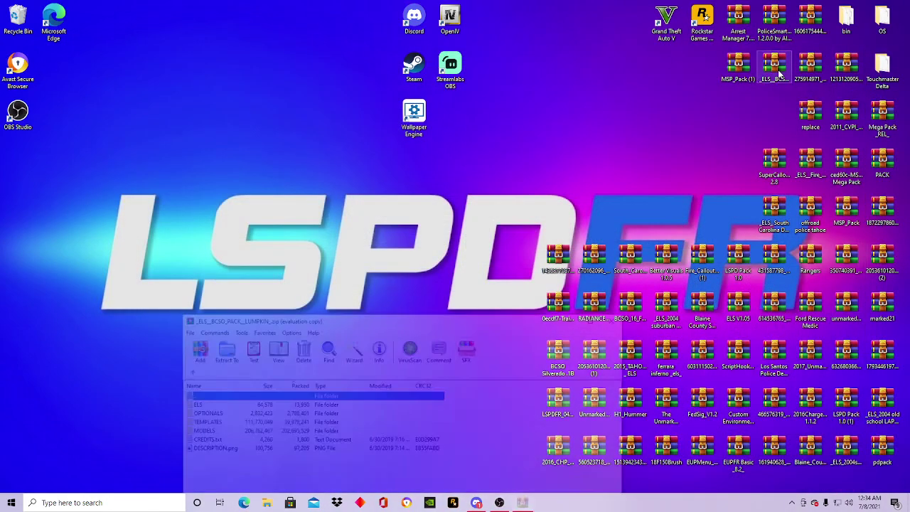
pyautogui.moveTo(549, 317); pyautogui.dragTo(909, 72)
pyautogui.click(403, 58)
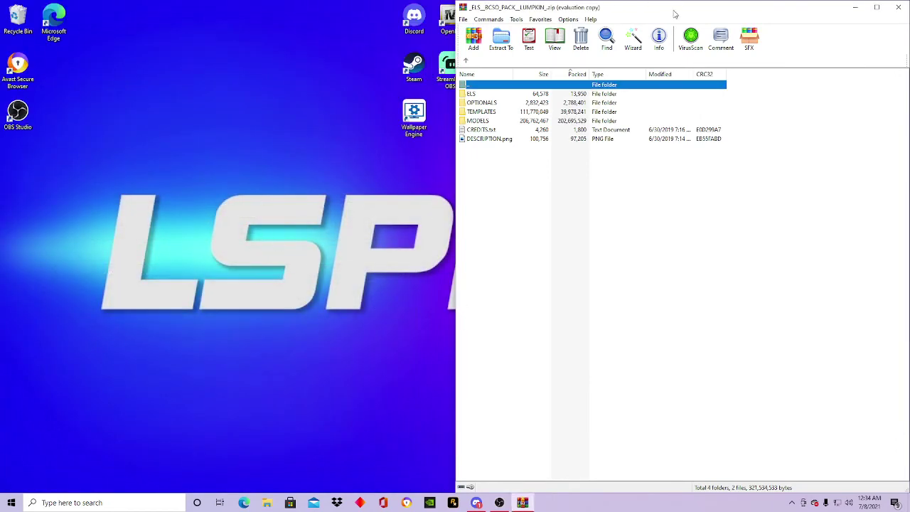
pyautogui.click(442, 14)
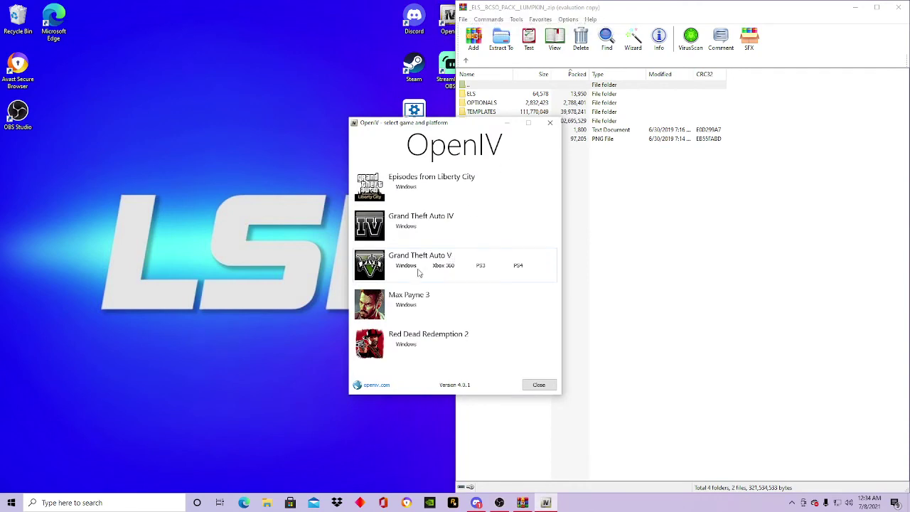
# - Load Grand Theft Auto V for Windows in OpenIV, fill the left half of the screen, and request edit mode
pyautogui.click(406, 265)
pyautogui.moveTo(404, 174); pyautogui.dragTo(230, 83)
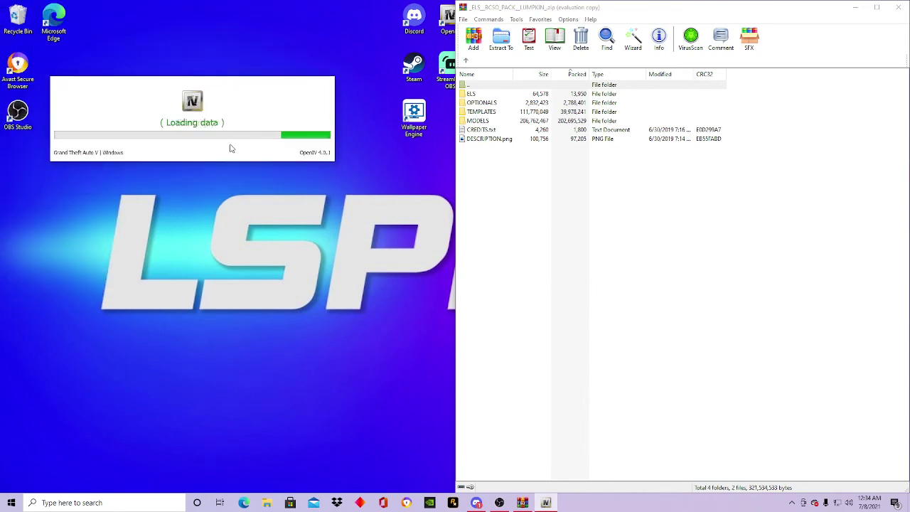
pyautogui.moveTo(371, 100); pyautogui.dragTo(1, 1)
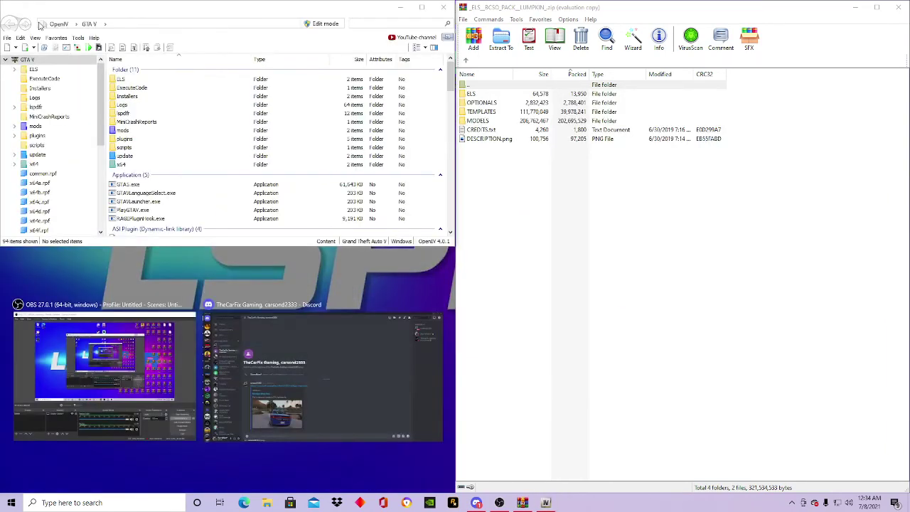
pyautogui.click(308, 279)
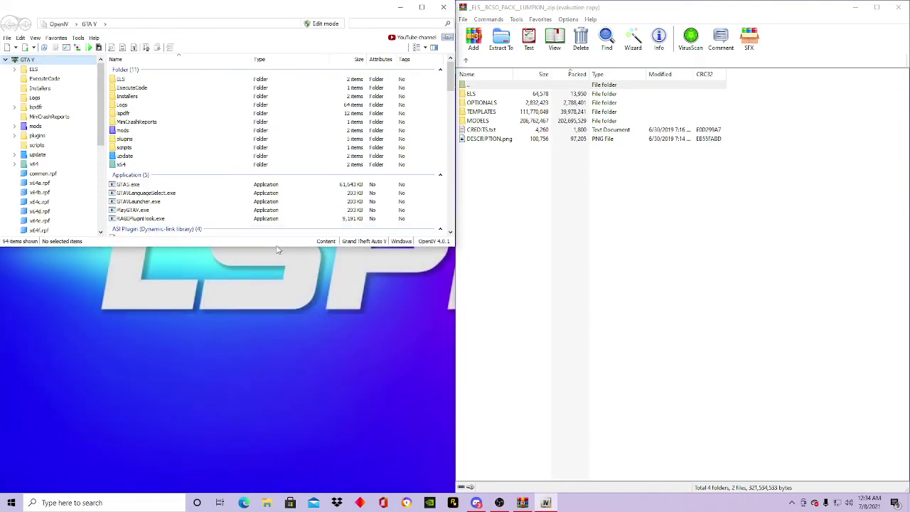
pyautogui.moveTo(282, 274); pyautogui.dragTo(291, 485)
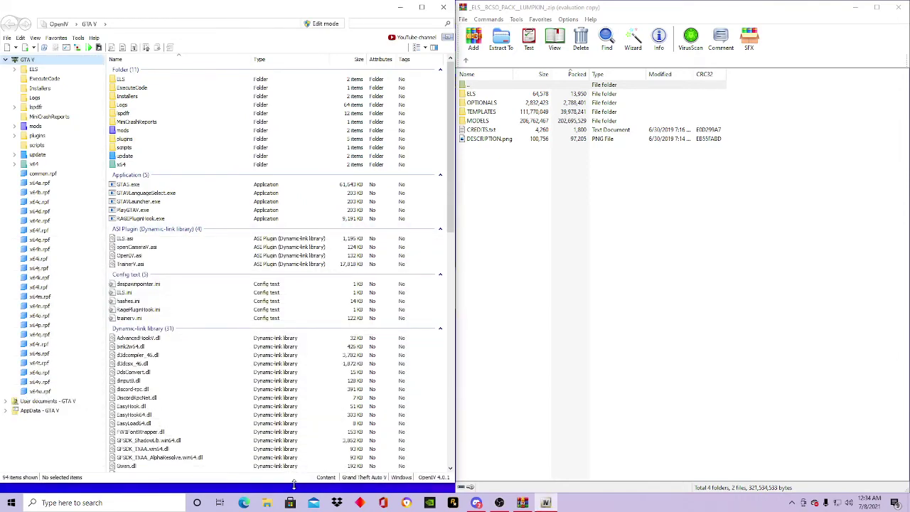
pyautogui.click(495, 292)
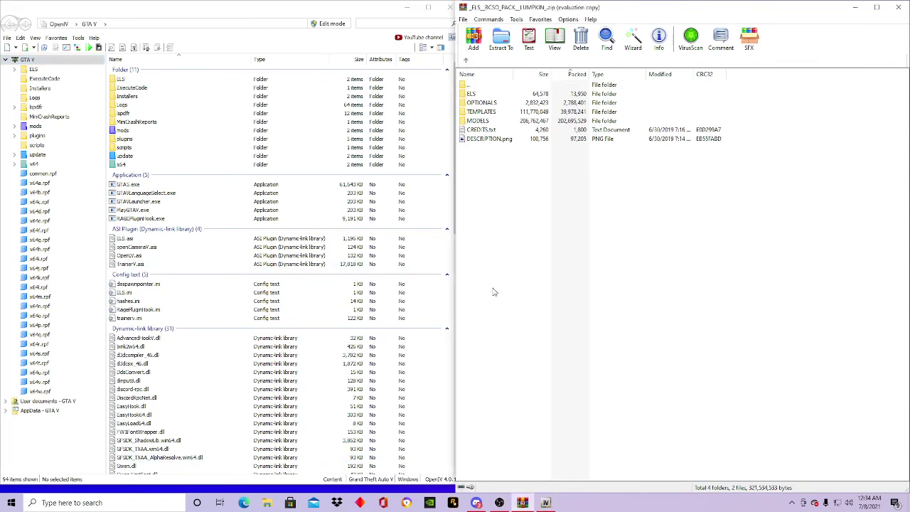
pyautogui.click(328, 24)
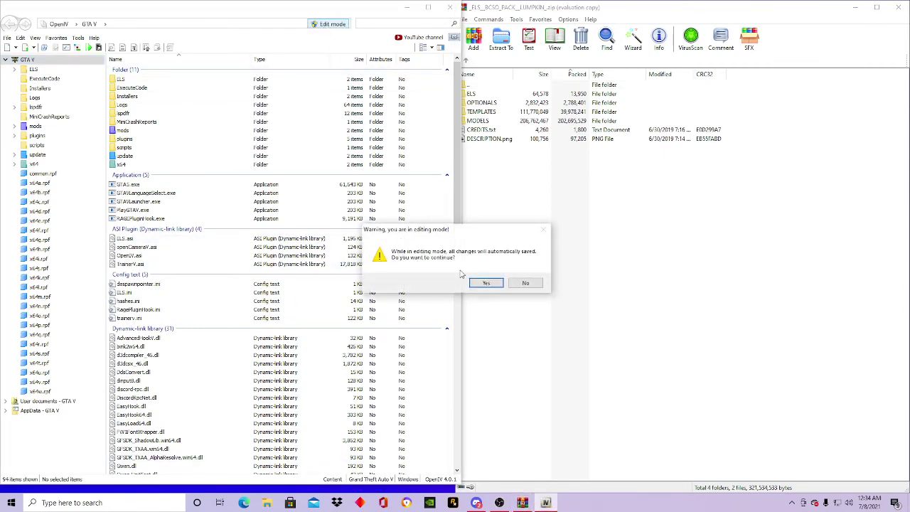
# - Confirm edit mode, float the OpenIV window, and reopen the BCSO pack zip at lower right
pyautogui.click(486, 283)
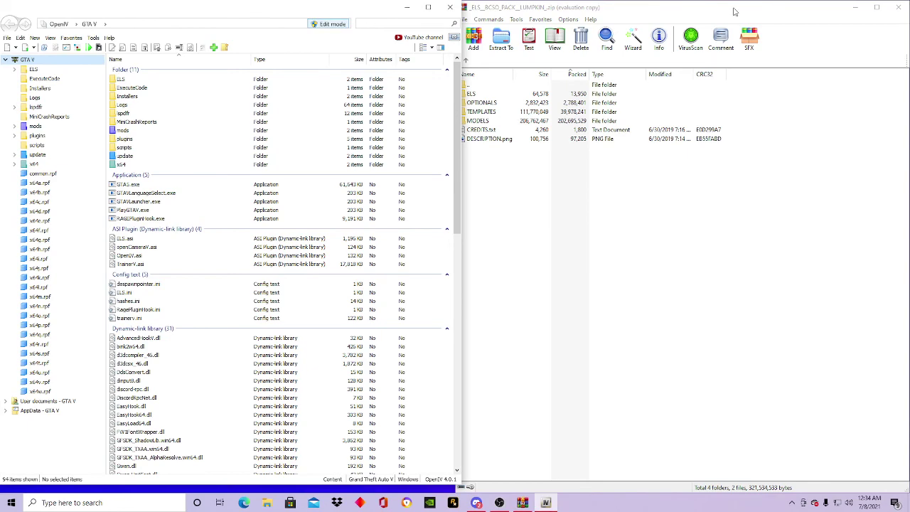
pyautogui.click(868, 5)
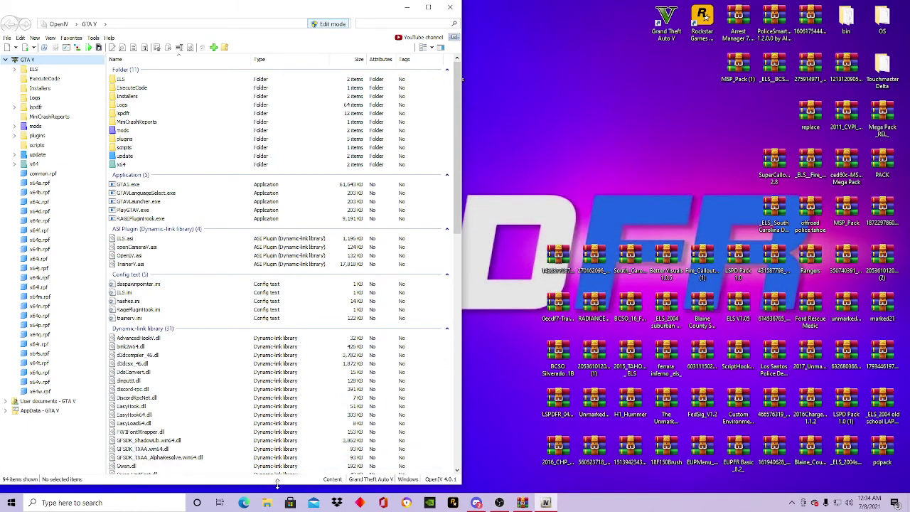
pyautogui.moveTo(217, 12); pyautogui.dragTo(235, 80)
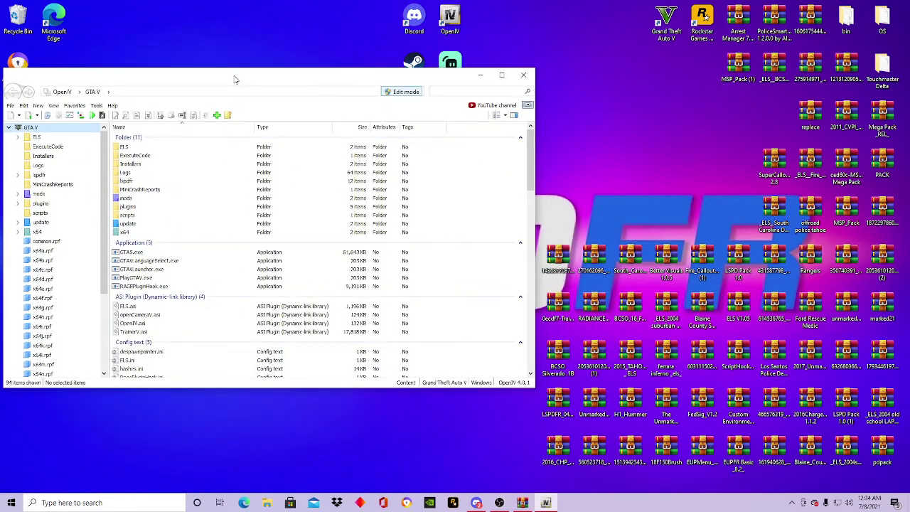
pyautogui.doubleClick(774, 64)
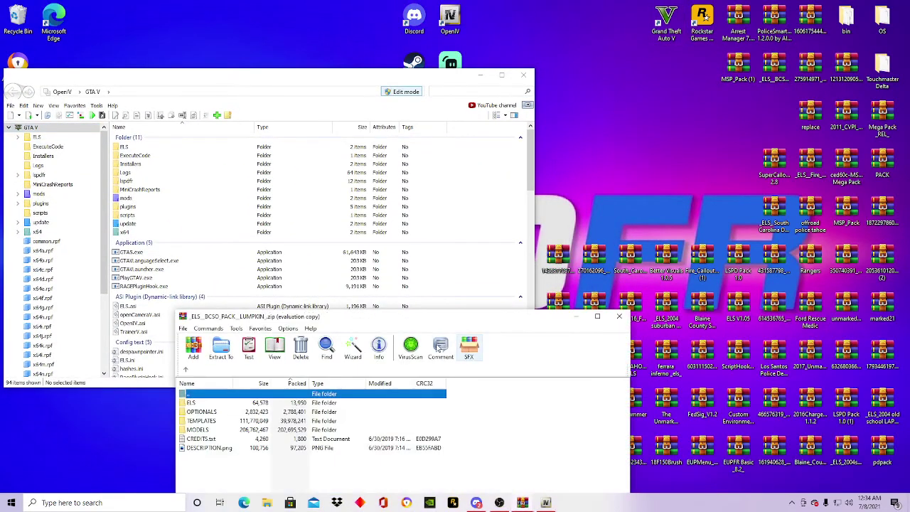
pyautogui.moveTo(412, 325); pyautogui.dragTo(692, 291)
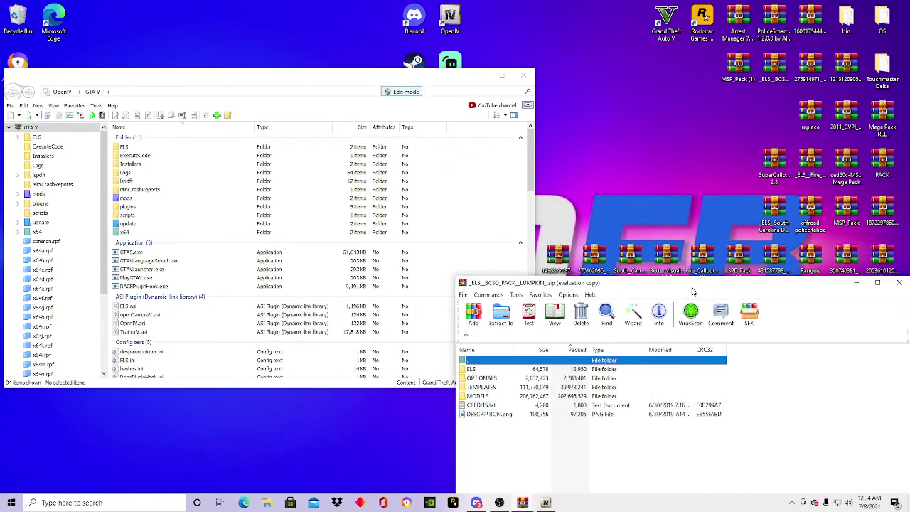
# - Go to the ELS pack_default favourite and delete the twelve XMLs from police.xml to SHERIFF4.xml
pyautogui.click(74, 105)
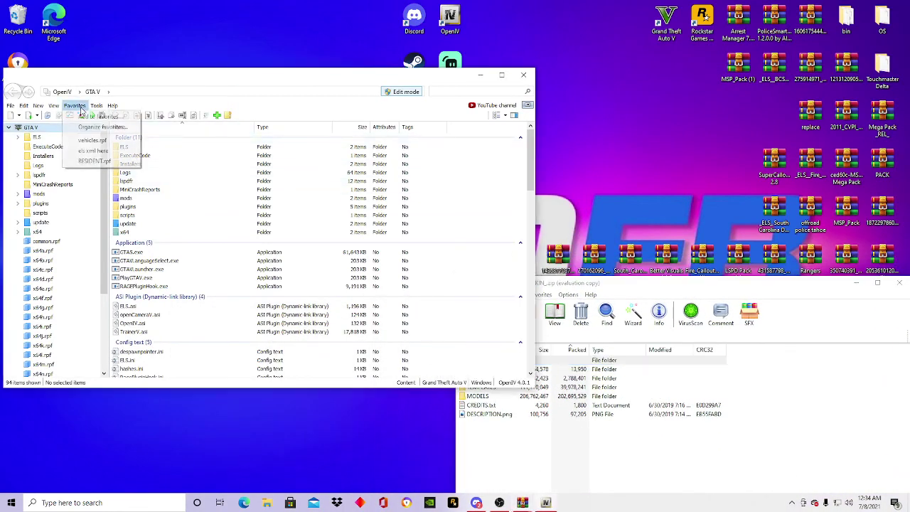
pyautogui.click(93, 150)
pyautogui.moveTo(157, 353); pyautogui.dragTo(144, 233)
pyautogui.rightClick(144, 235)
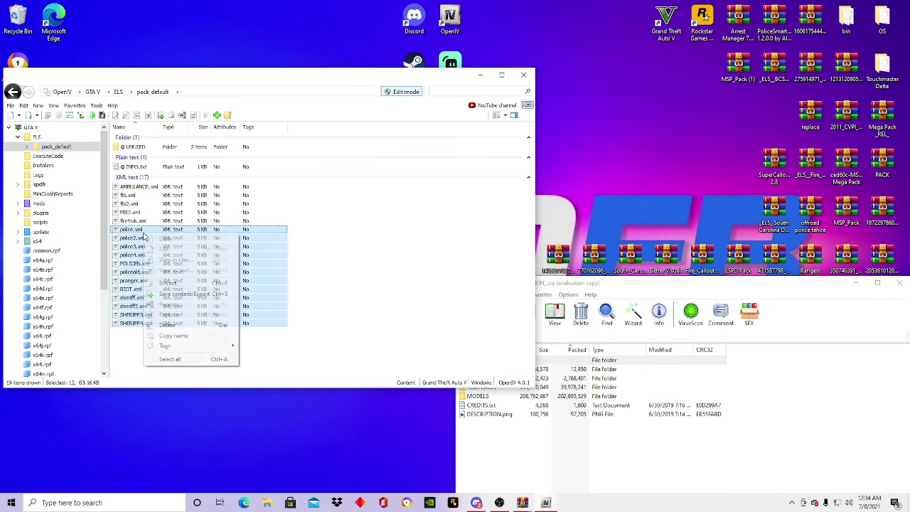
pyautogui.click(162, 323)
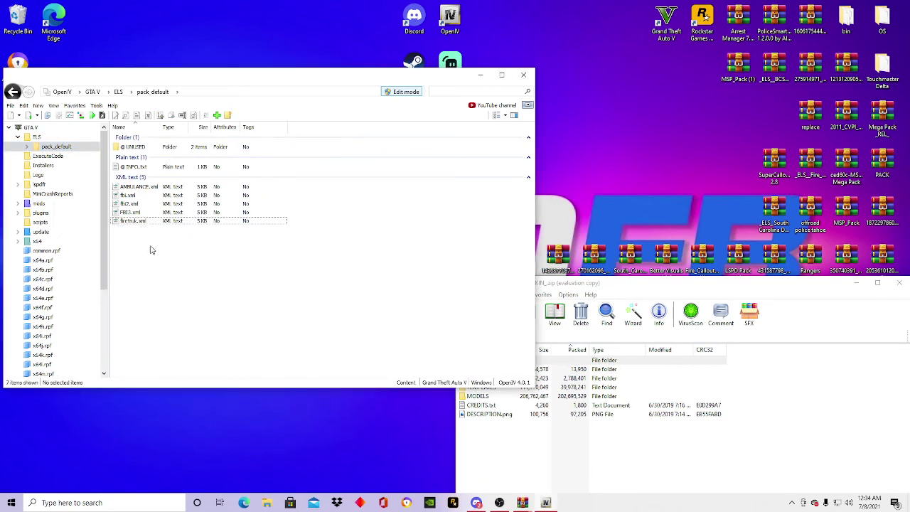
# - Delete fbi.xml, fbi2.xml and FBI3.xml, then return to the GTA V root folder
pyautogui.moveTo(291, 217); pyautogui.dragTo(258, 194)
pyautogui.rightClick(246, 195)
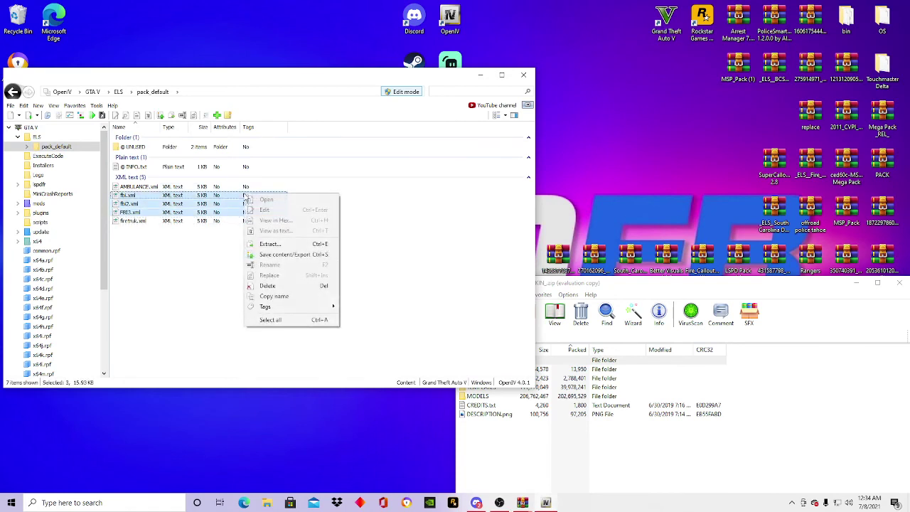
pyautogui.click(270, 286)
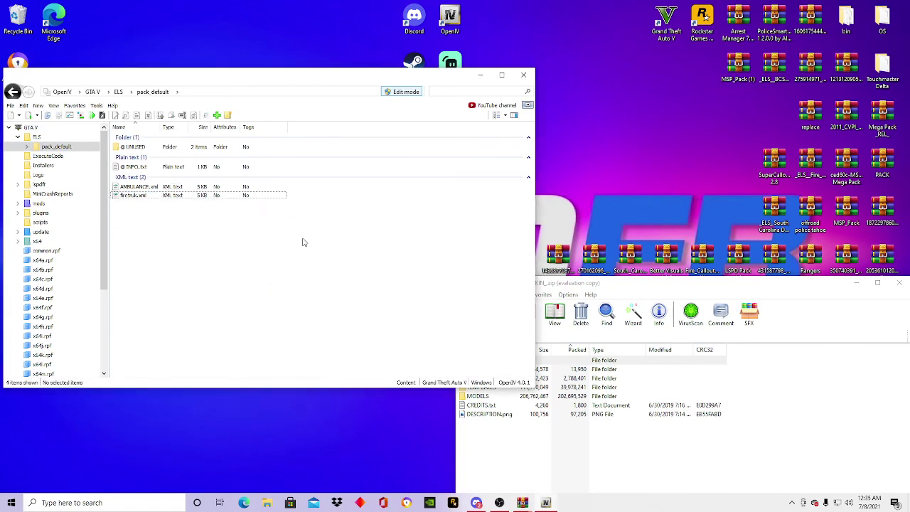
pyautogui.click(75, 105)
pyautogui.click(209, 281)
pyautogui.click(92, 93)
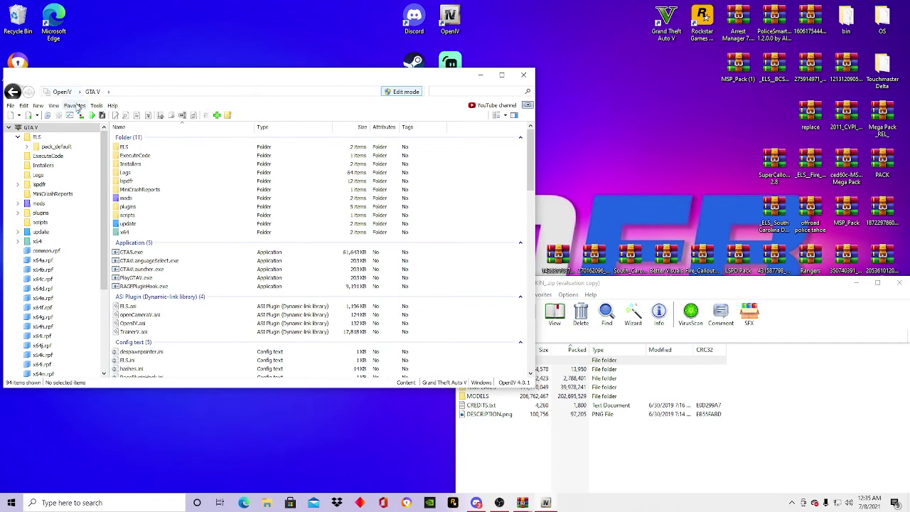
# - Navigate OpenIV into mods\update\x64\dlcpacks, then bring up a File Explorer window
pyautogui.click(76, 105)
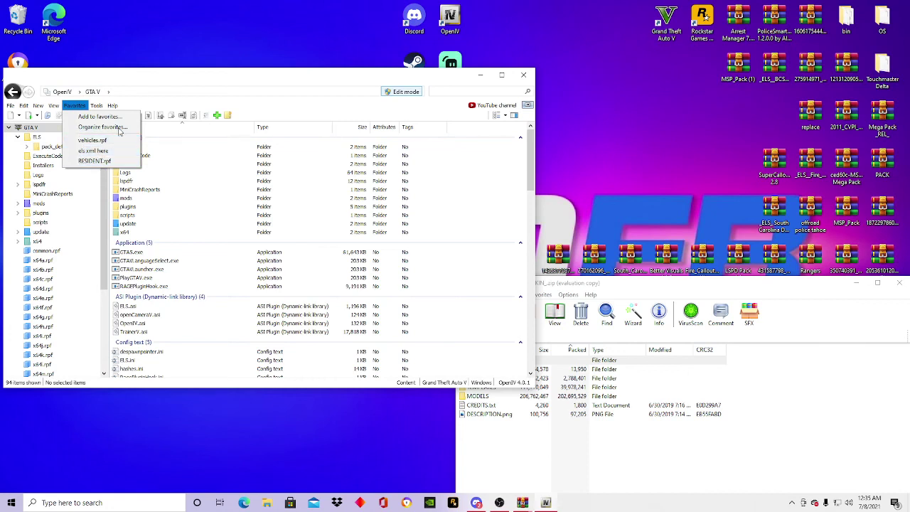
pyautogui.click(300, 114)
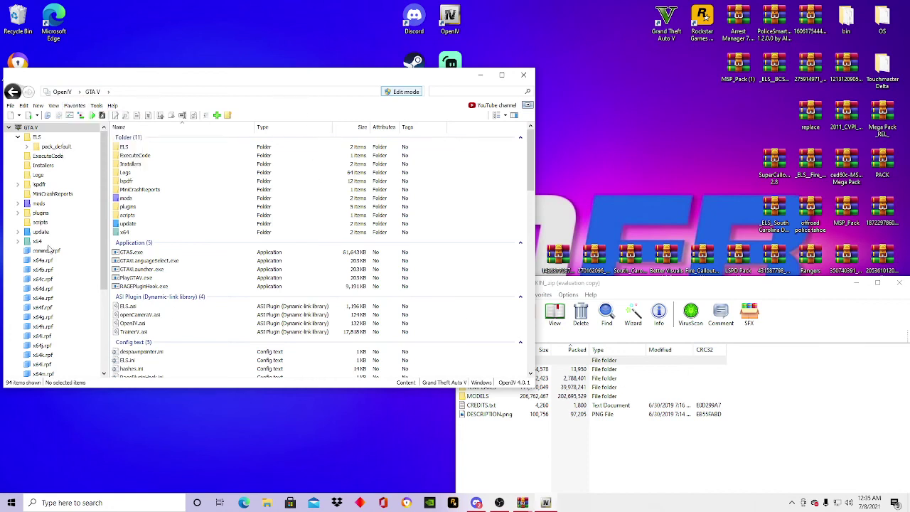
pyautogui.doubleClick(129, 199)
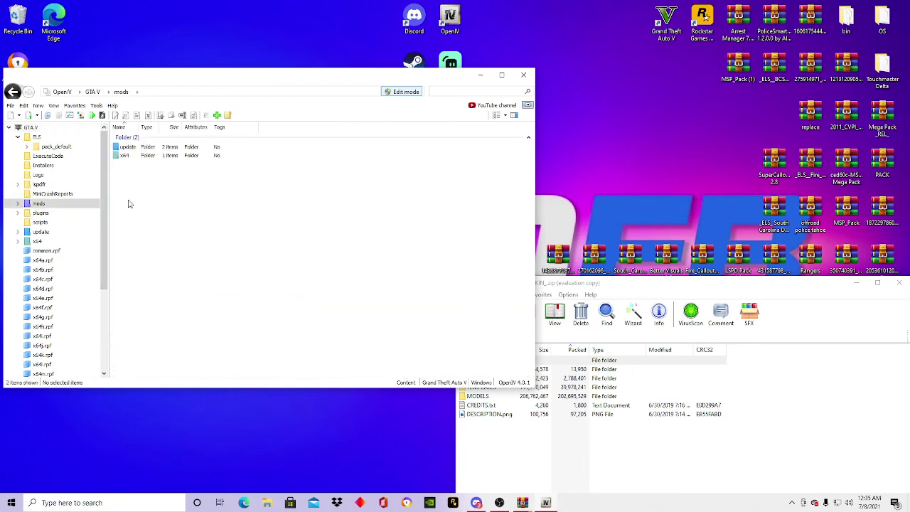
pyautogui.doubleClick(128, 147)
pyautogui.click(131, 148)
pyautogui.doubleClick(131, 148)
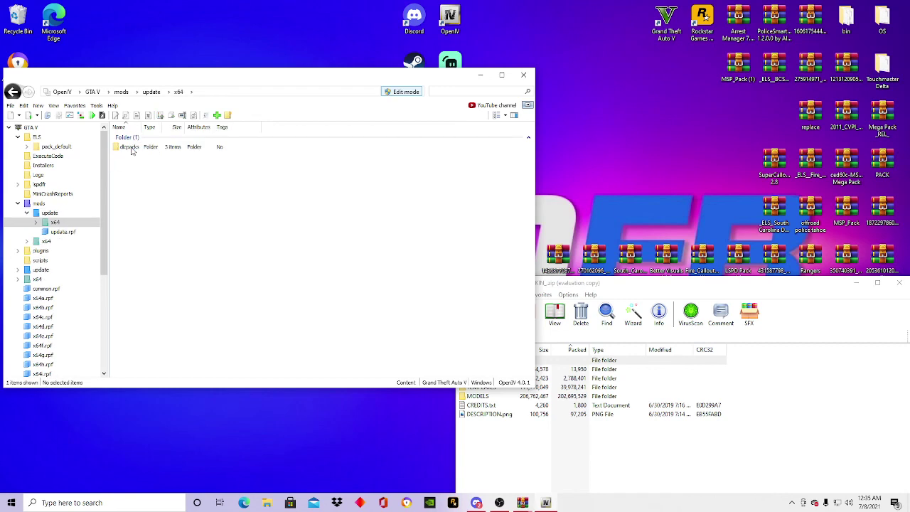
pyautogui.doubleClick(129, 147)
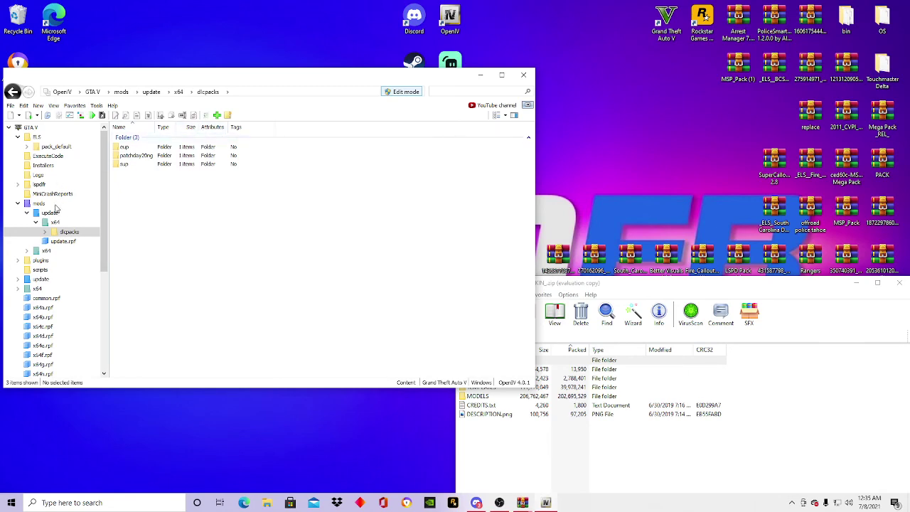
pyautogui.click(266, 503)
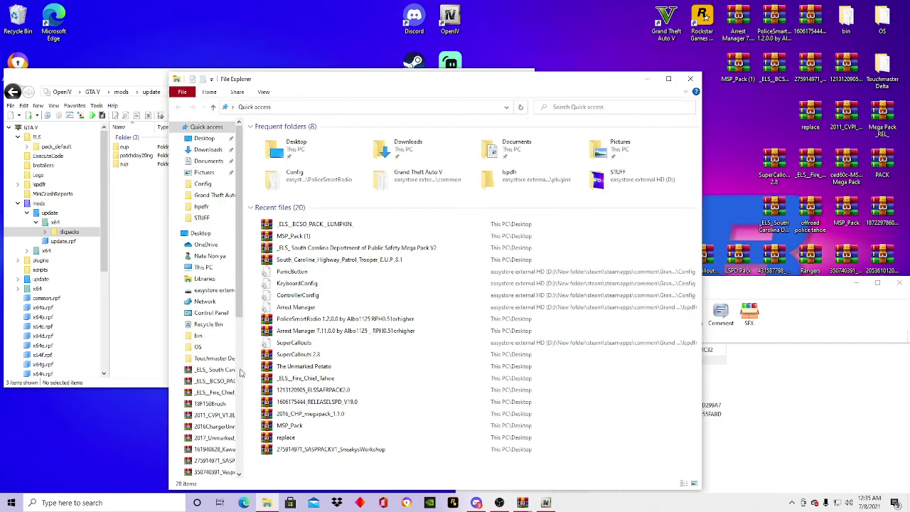
# - In File Explorer, browse from the PoliceSmartRadio Config folder to Grand Theft Auto V\mods, then close Explorer
pyautogui.doubleClick(292, 190)
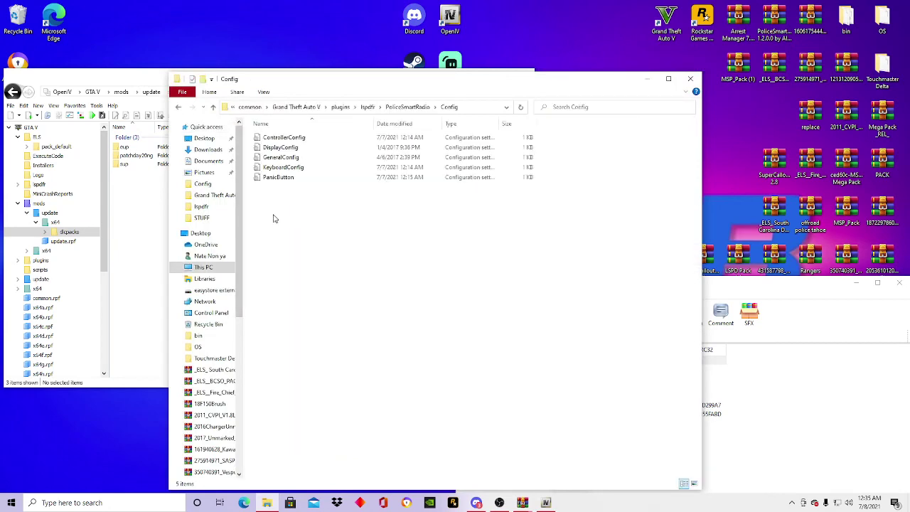
pyautogui.click(318, 107)
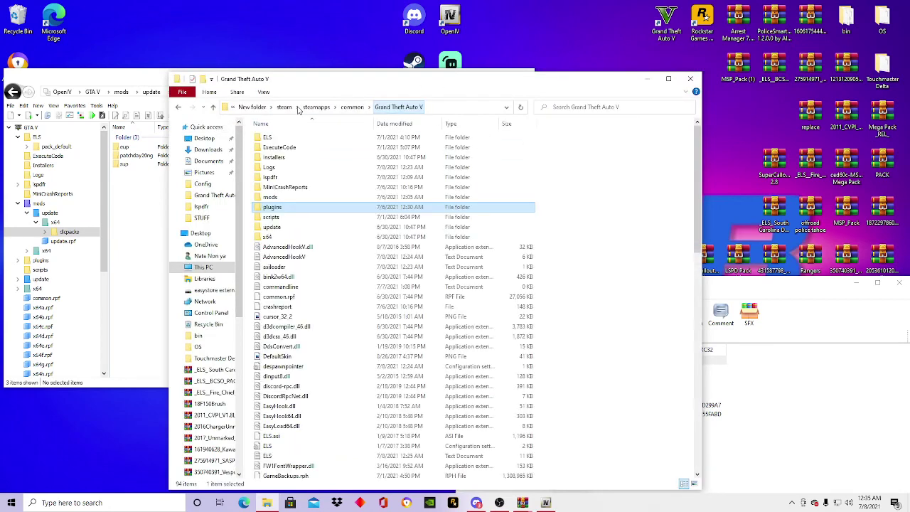
pyautogui.rightClick(615, 185)
pyautogui.moveTo(649, 298)
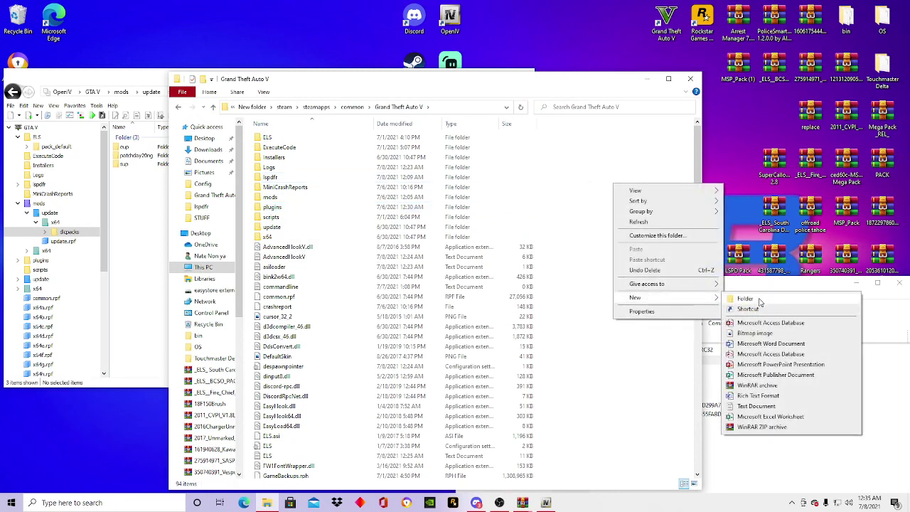
pyautogui.click(546, 188)
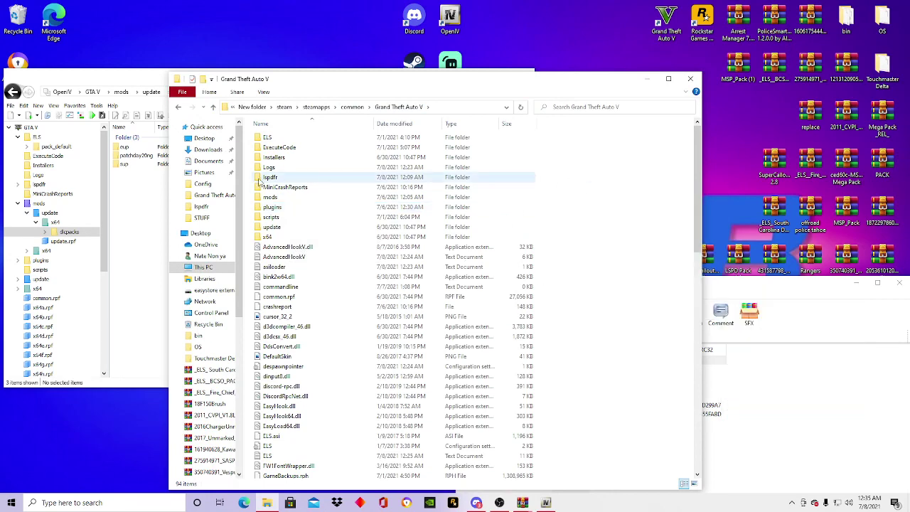
pyautogui.click(300, 197)
pyautogui.doubleClick(300, 197)
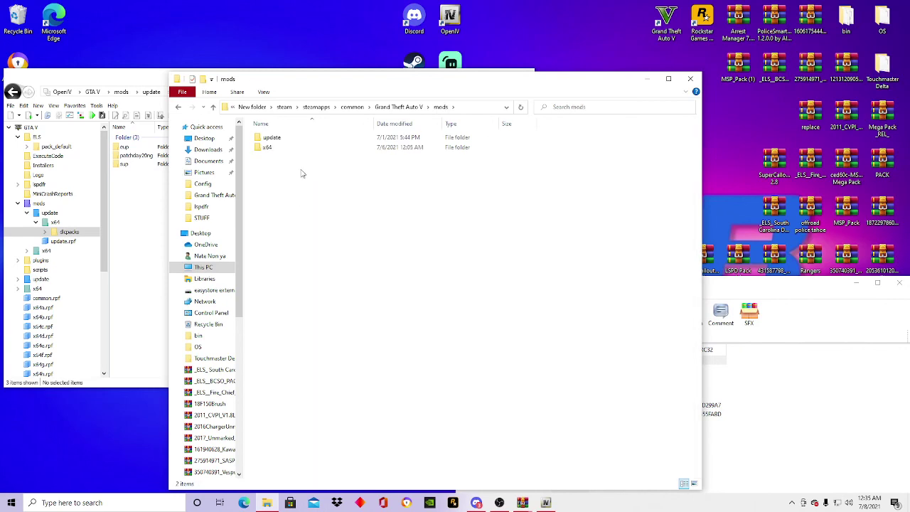
pyautogui.click(681, 81)
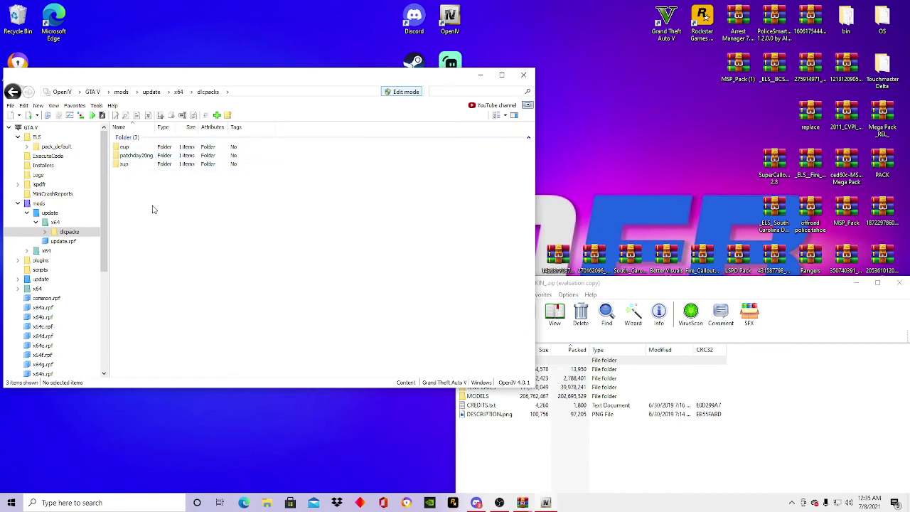
# - Drill into patchday20ng\dlc.rpf\x64\levels\gta5\vehicles.rpf to list the ambulance and firetruk files
pyautogui.doubleClick(149, 156)
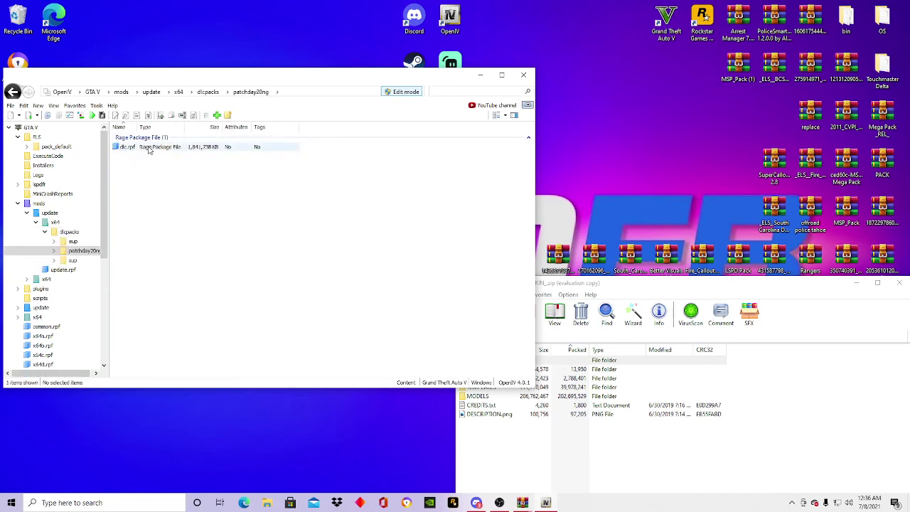
pyautogui.doubleClick(149, 147)
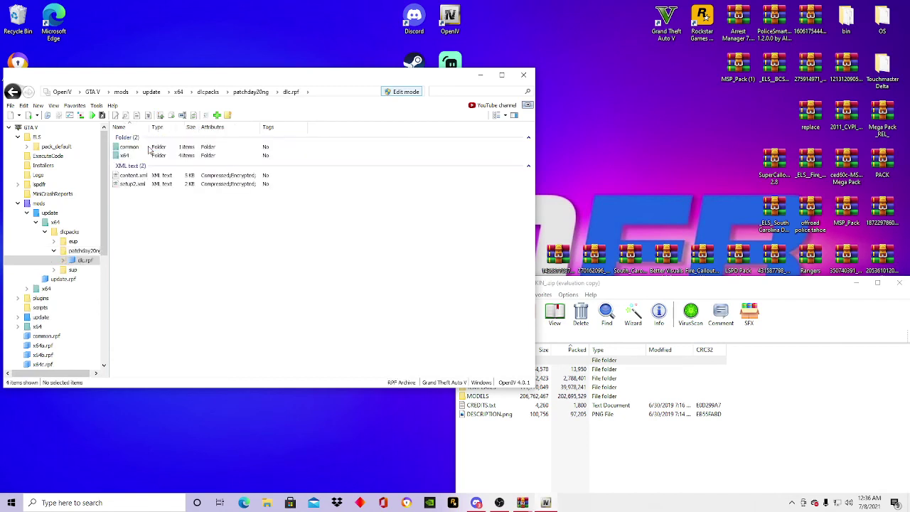
pyautogui.doubleClick(150, 155)
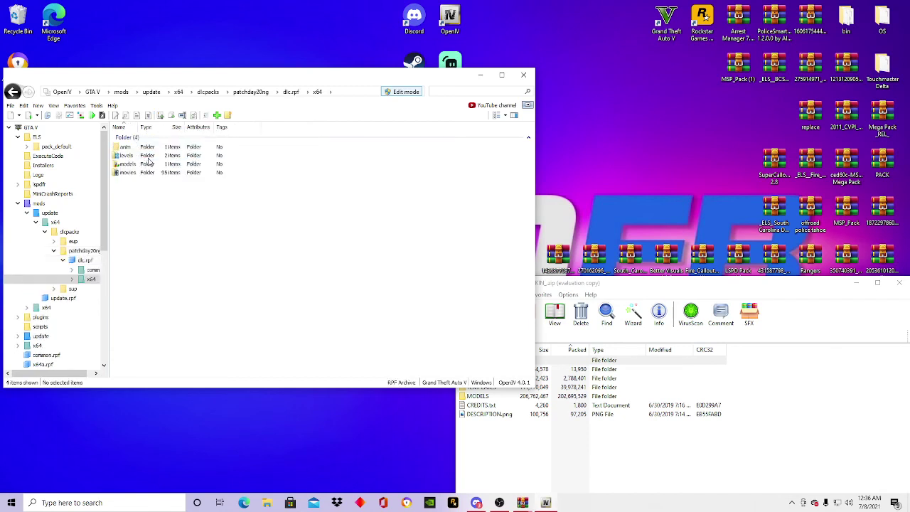
pyautogui.click(148, 156)
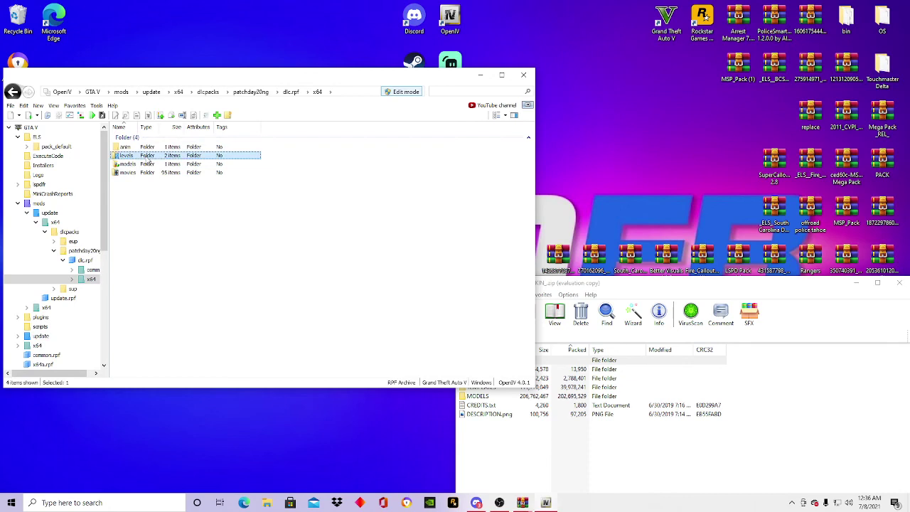
pyautogui.doubleClick(137, 156)
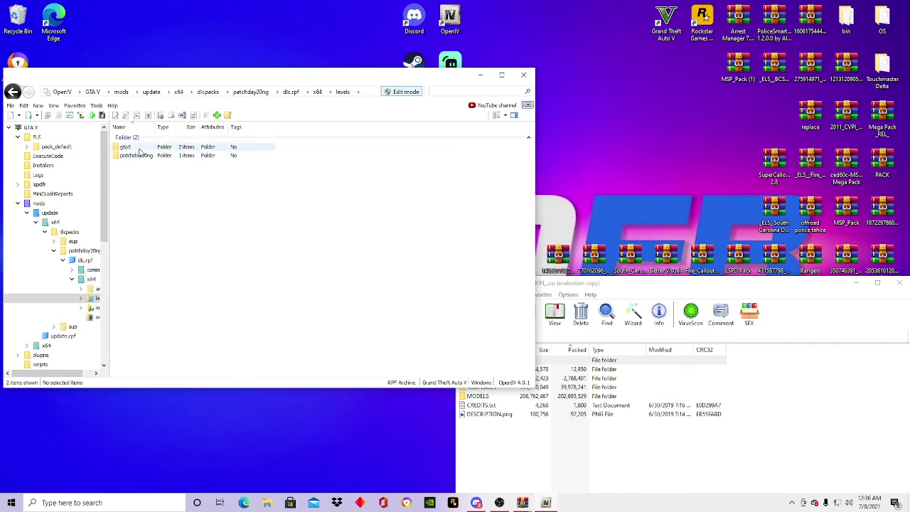
pyautogui.doubleClick(129, 147)
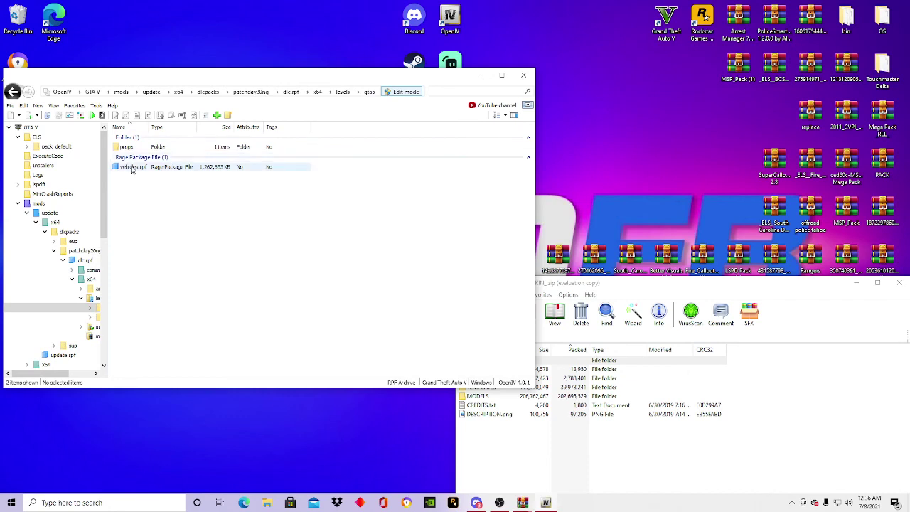
pyautogui.doubleClick(132, 166)
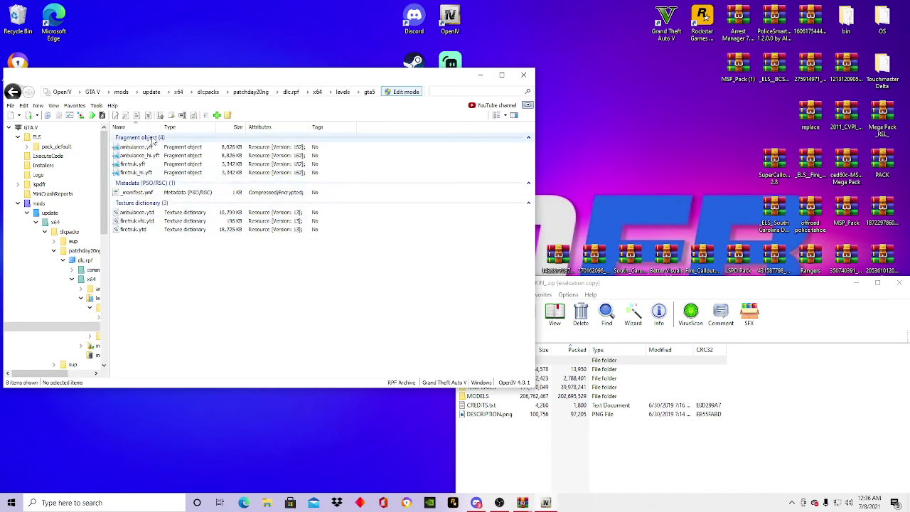
# - Browse the archive's ELS > RED & BLUE XML folder, then close and reopen the BCSO pack zip
pyautogui.moveTo(266, 76); pyautogui.dragTo(245, 45)
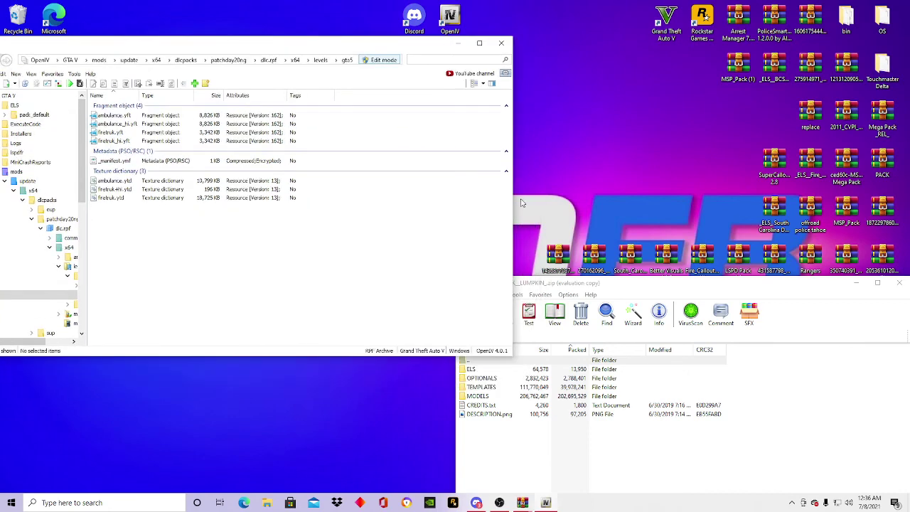
pyautogui.click(561, 334)
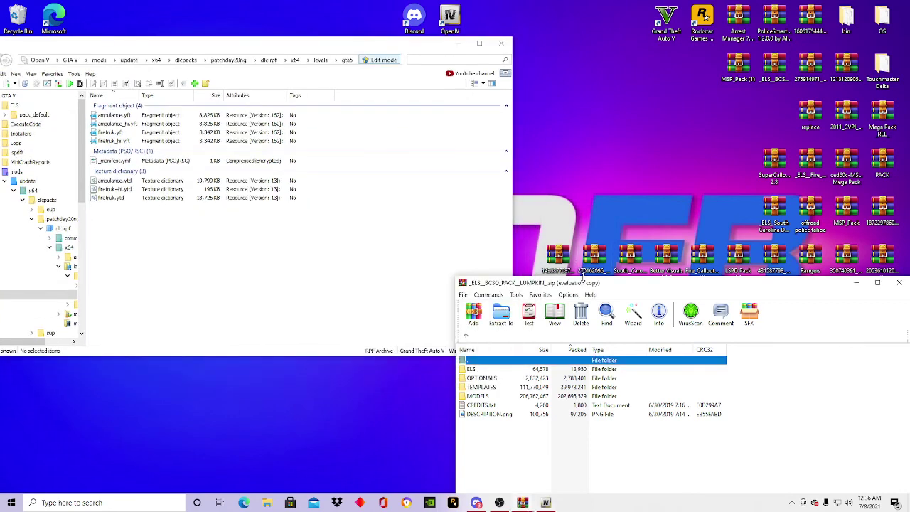
pyautogui.doubleClick(470, 370)
pyautogui.doubleClick(481, 378)
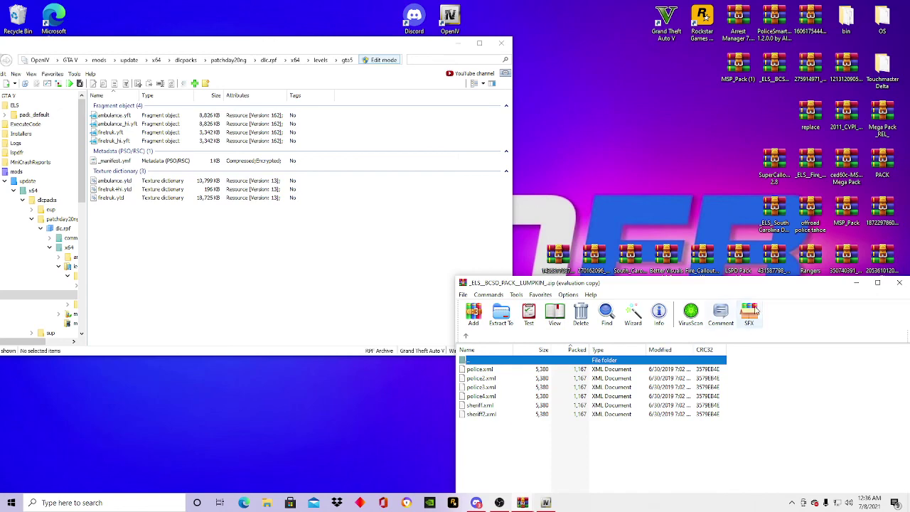
pyautogui.click(899, 282)
pyautogui.doubleClick(783, 70)
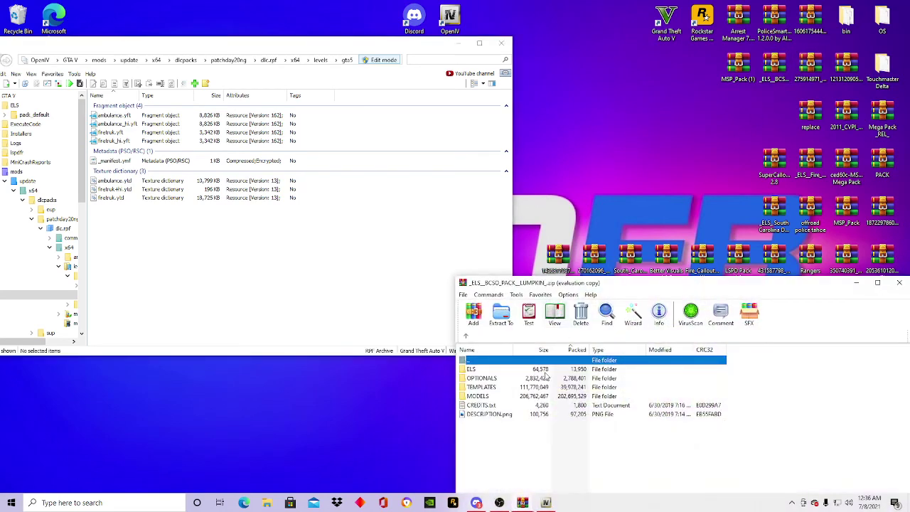
# - Look in the MODELS folder, then open TEMPLATES and preview tahoe_sign_2.png
pyautogui.doubleClick(501, 396)
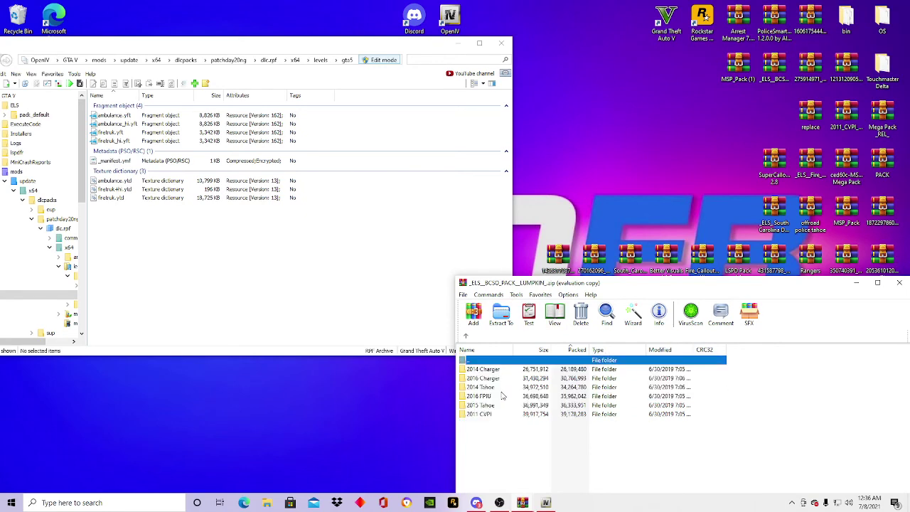
pyautogui.click(466, 336)
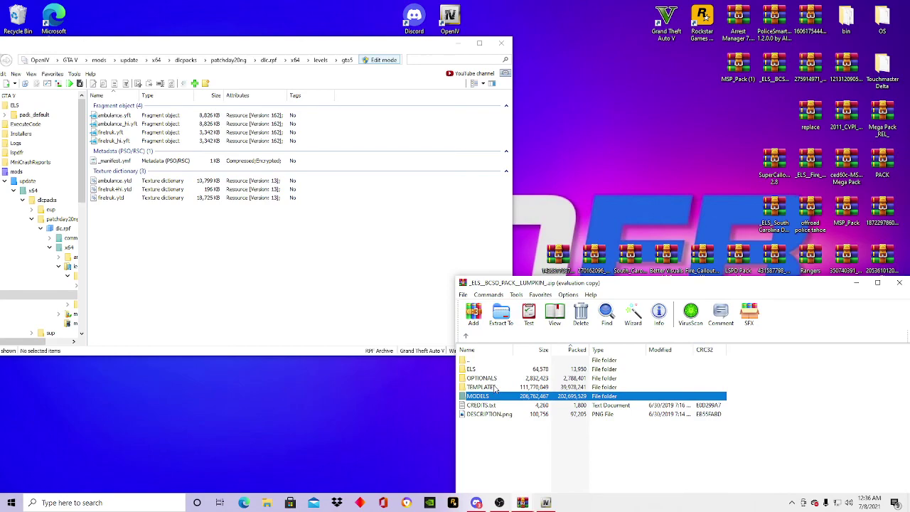
pyautogui.doubleClick(493, 386)
pyautogui.doubleClick(493, 388)
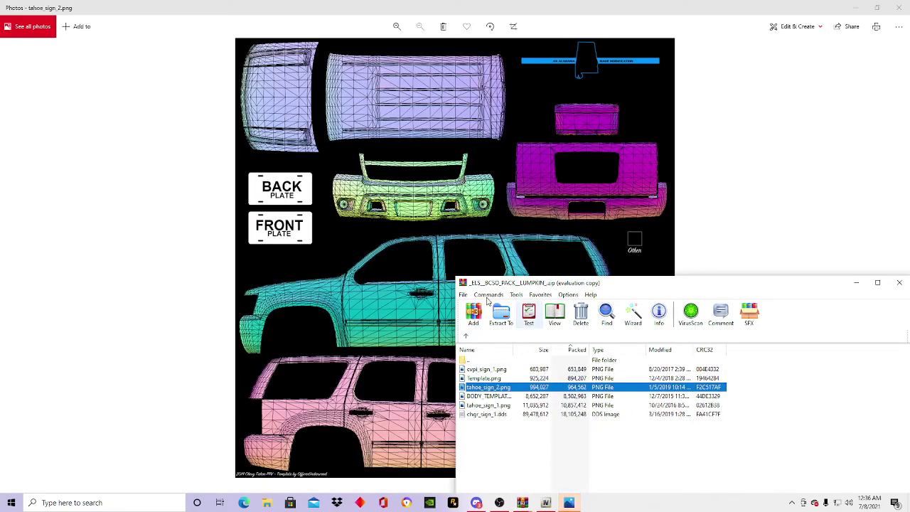
pyautogui.click(900, 5)
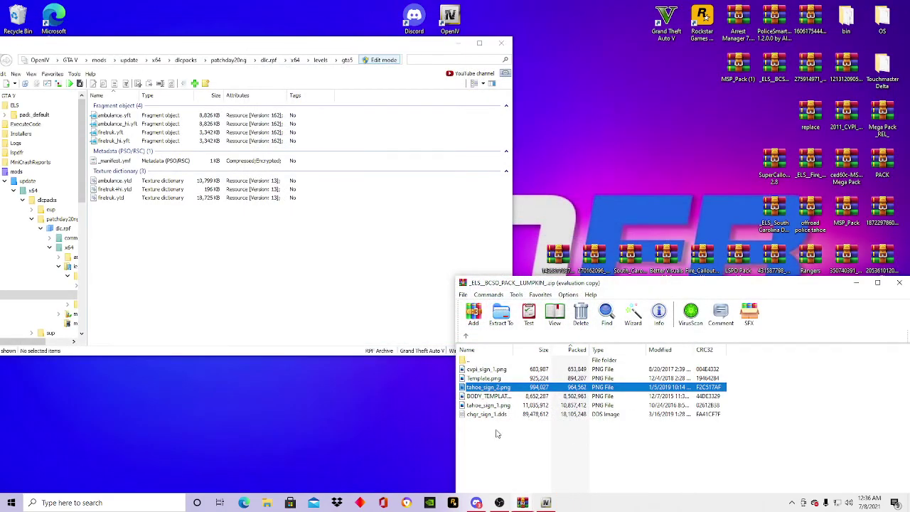
# - Open the pack's CREDITS.txt from the archive's top level and scroll through it in Notepad
pyautogui.click(466, 337)
pyautogui.doubleClick(482, 405)
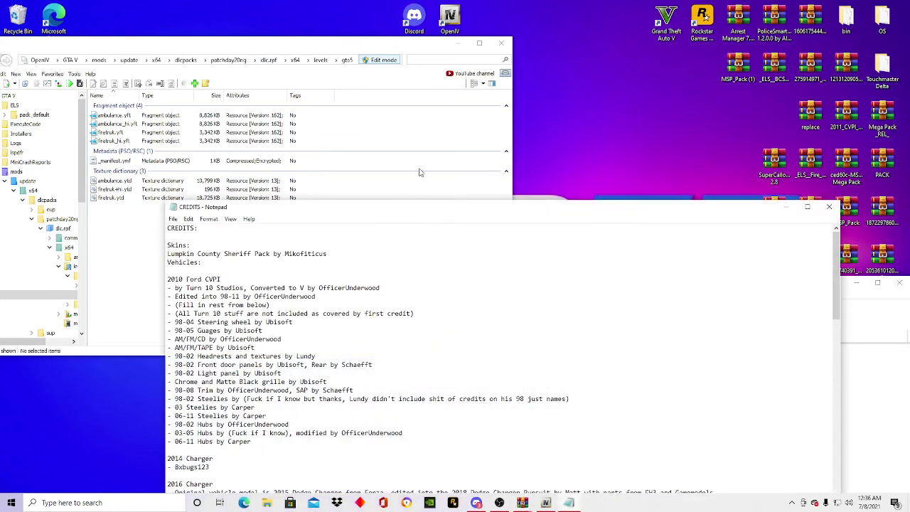
pyautogui.moveTo(449, 208); pyautogui.dragTo(438, 129)
pyautogui.scroll(-20, 411, 203)
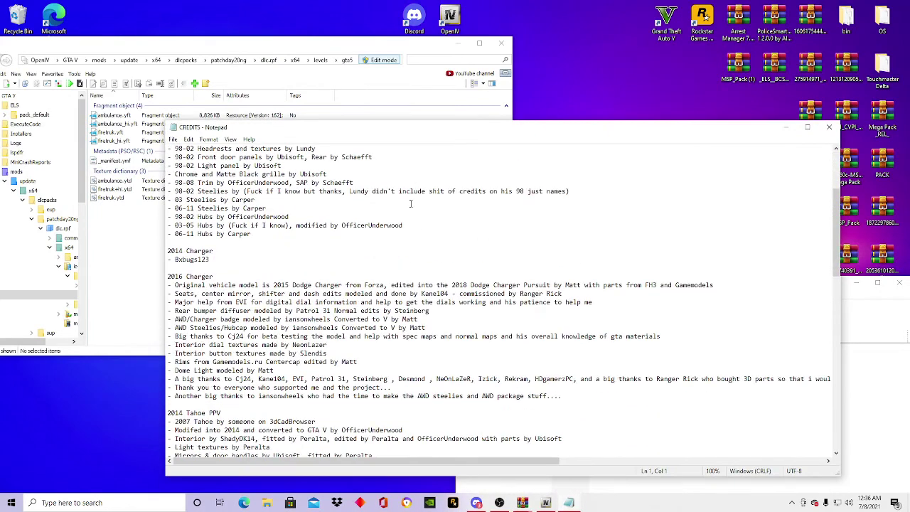
pyautogui.scroll(-3, 411, 203)
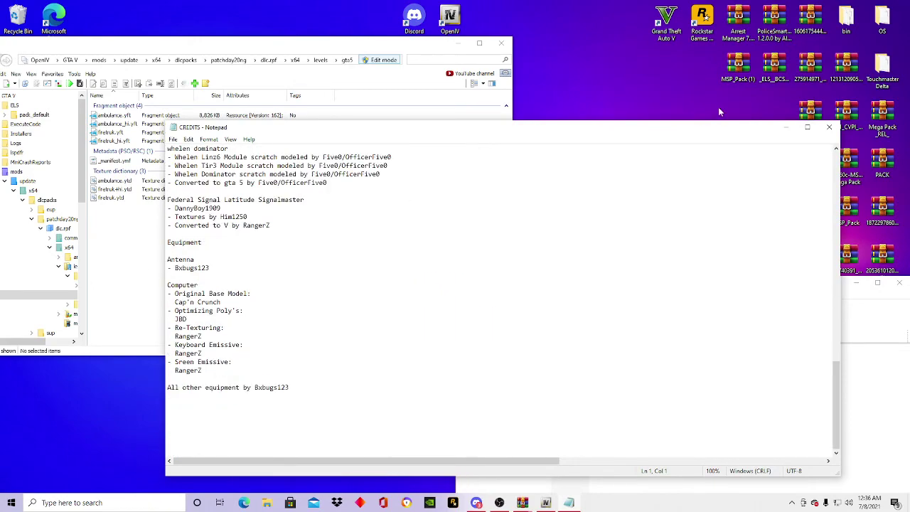
# - Close CREDITS.txt, reopen and close it once more, then select DESCRIPTION.png
pyautogui.click(830, 126)
pyautogui.doubleClick(517, 409)
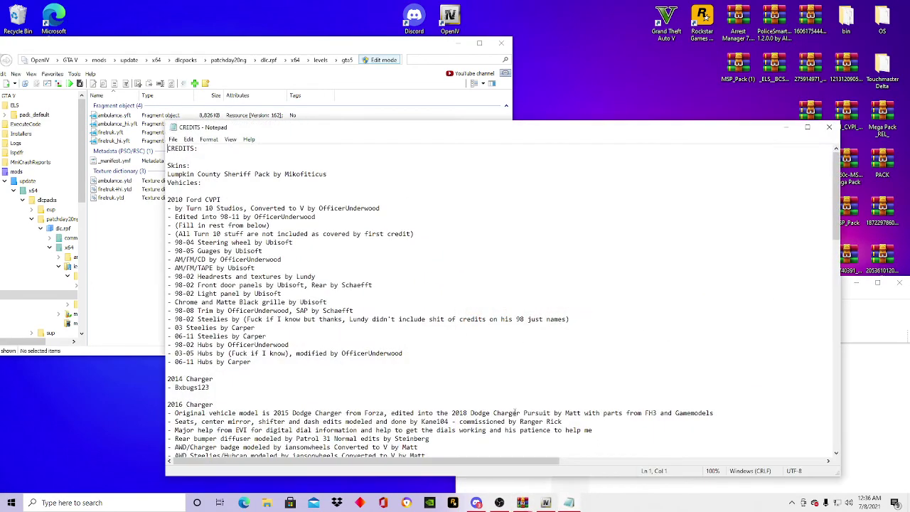
pyautogui.click(829, 126)
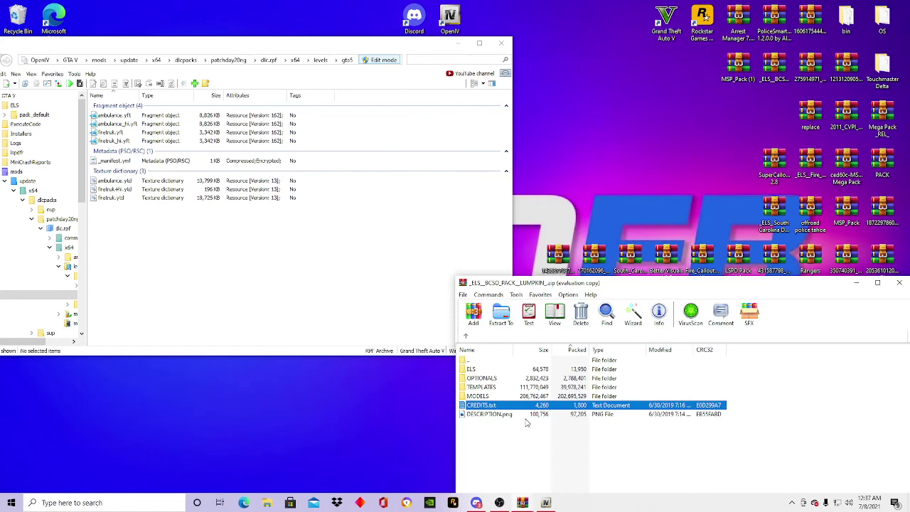
pyautogui.click(526, 423)
# - View DESCRIPTION.png in Photos, showing the release info, vehicle list and vehicles.rpf install path
pyautogui.doubleClick(524, 416)
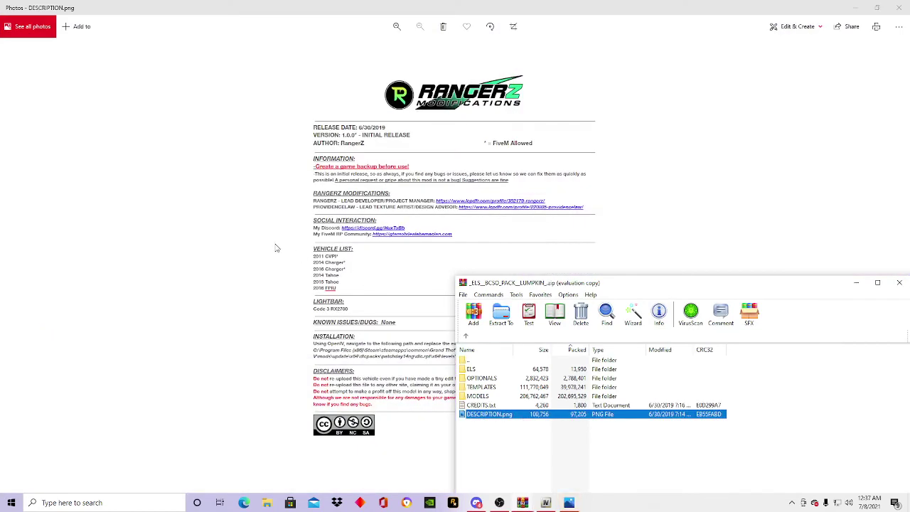
pyautogui.click(306, 253)
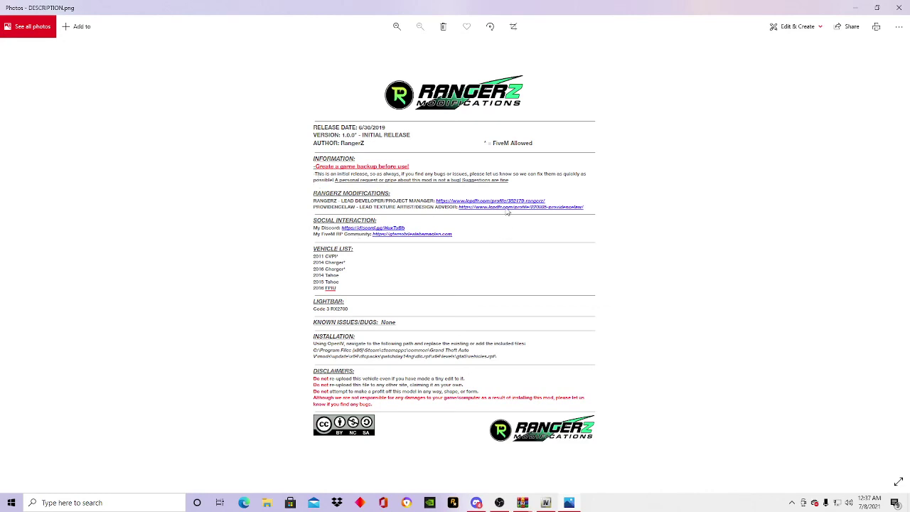
# - Close Photos, open MODELS and add the three 2014 Charger police files to OpenIV's gta5 folder
pyautogui.click(899, 7)
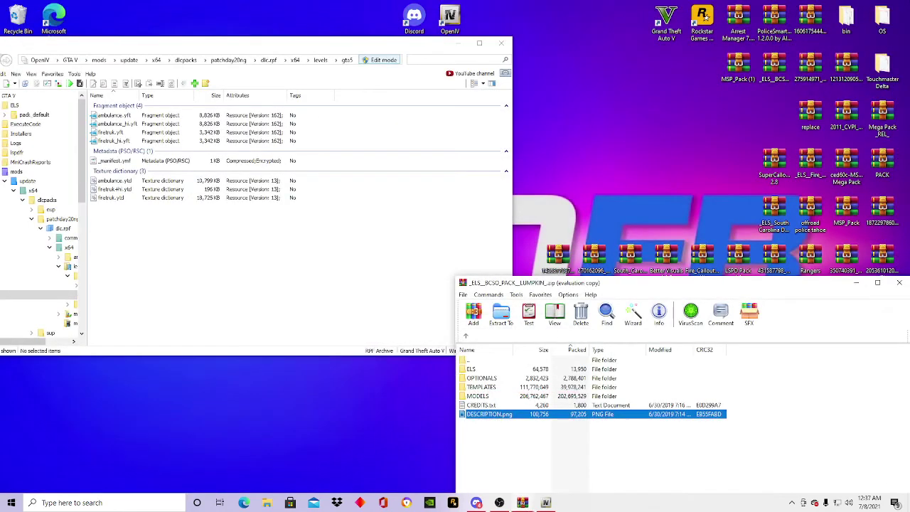
pyautogui.moveTo(605, 289); pyautogui.dragTo(639, 265)
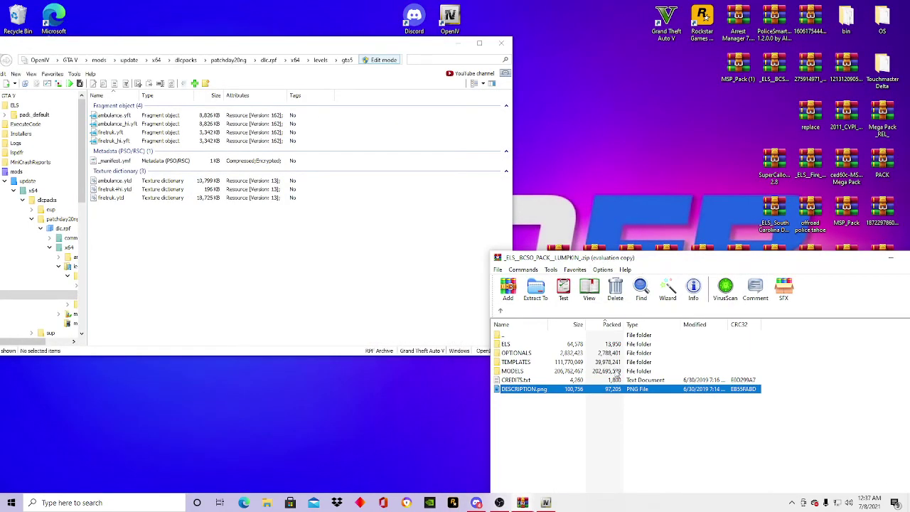
pyautogui.doubleClick(525, 372)
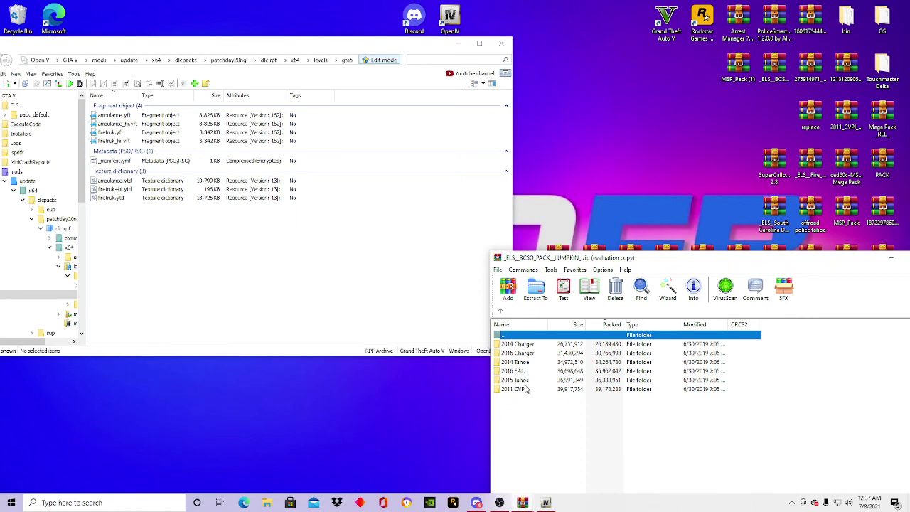
pyautogui.doubleClick(522, 390)
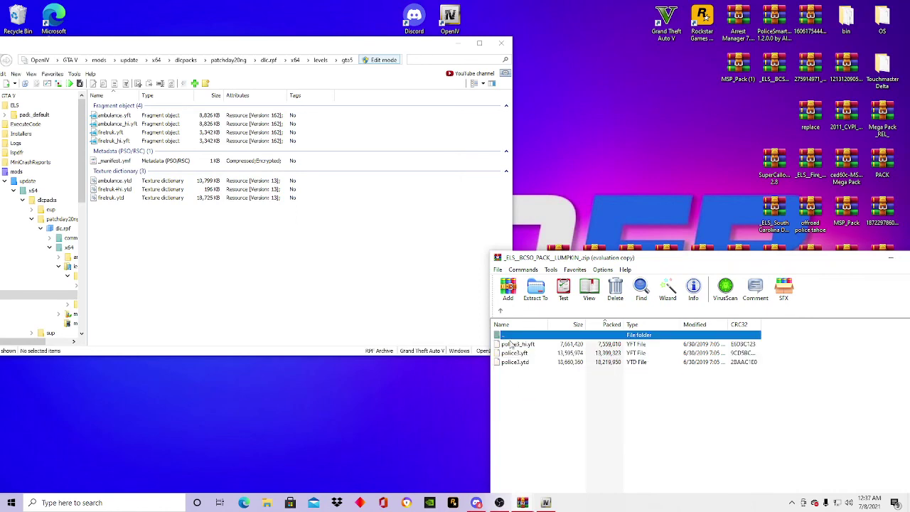
pyautogui.click(504, 312)
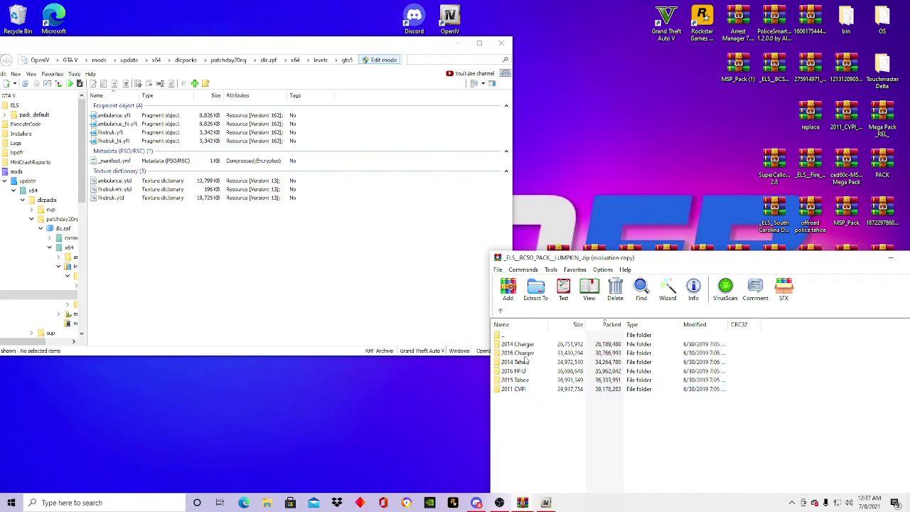
pyautogui.doubleClick(524, 346)
pyautogui.moveTo(522, 386); pyautogui.dragTo(416, 301)
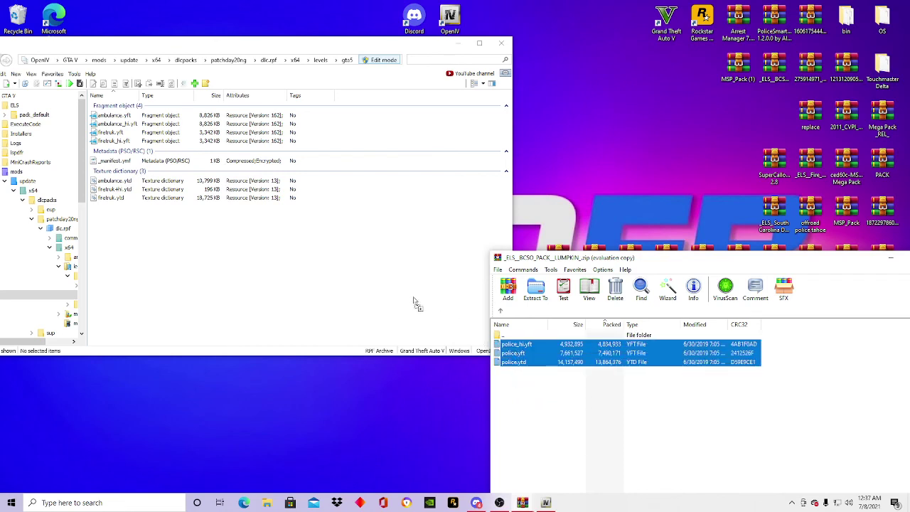
# - Add the four sheriff files from the 2016 Charger folder and the four sheriff2 files
pyautogui.click(501, 311)
pyautogui.doubleClick(518, 353)
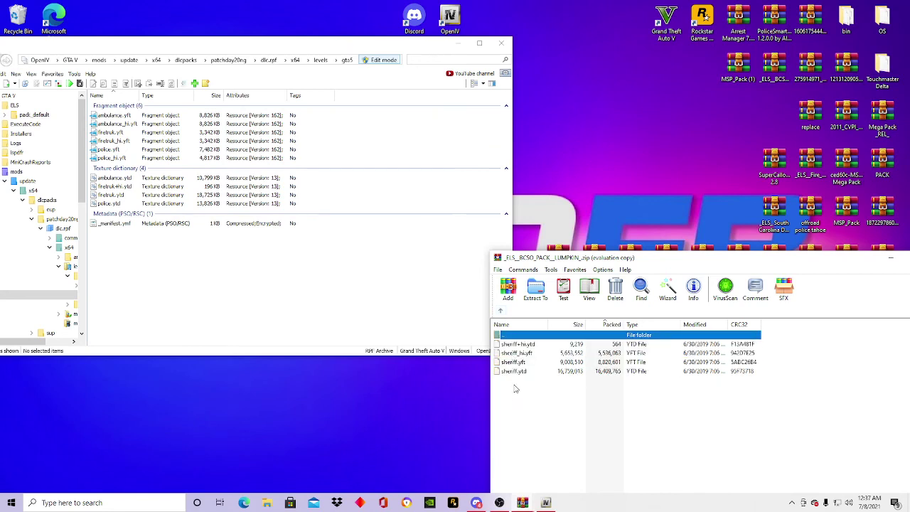
pyautogui.moveTo(517, 396); pyautogui.dragTo(425, 303)
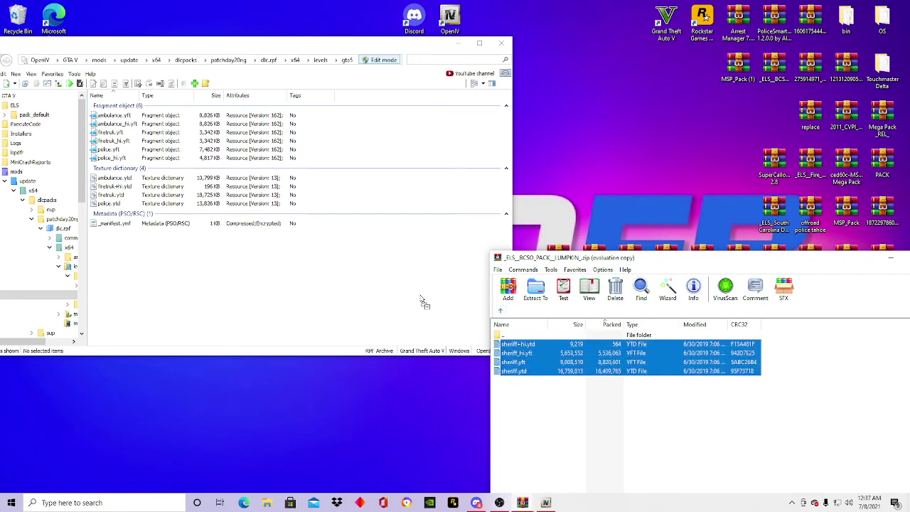
pyautogui.click(500, 311)
pyautogui.doubleClick(517, 367)
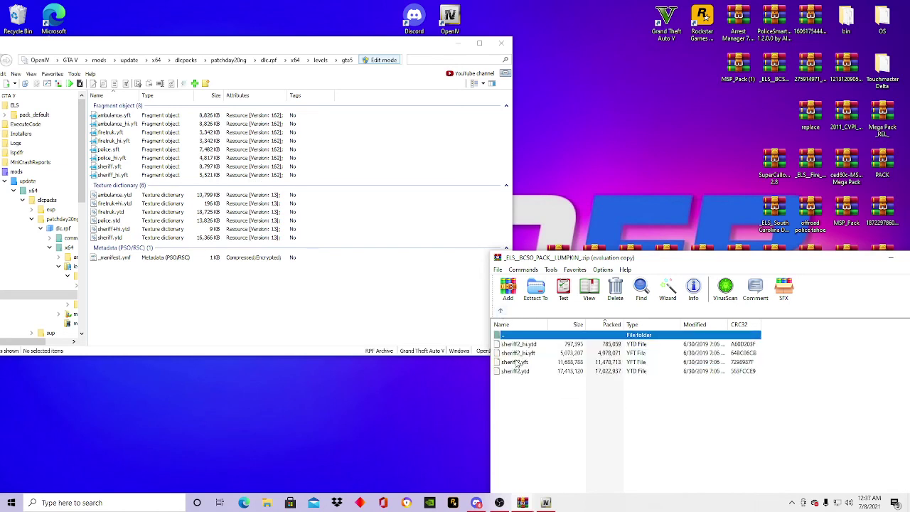
pyautogui.moveTo(509, 401); pyautogui.dragTo(346, 303)
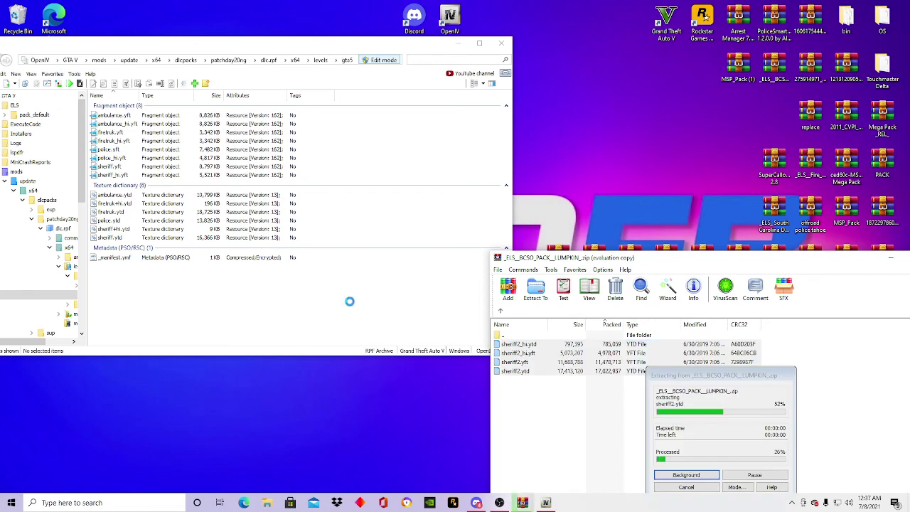
# - Add the three police2 and three police4 model files to the gta5 folder
pyautogui.click(501, 311)
pyautogui.doubleClick(515, 370)
pyautogui.moveTo(512, 400); pyautogui.dragTo(433, 310)
pyautogui.click(500, 311)
pyautogui.doubleClick(512, 380)
pyautogui.moveTo(515, 399); pyautogui.dragTo(443, 315)
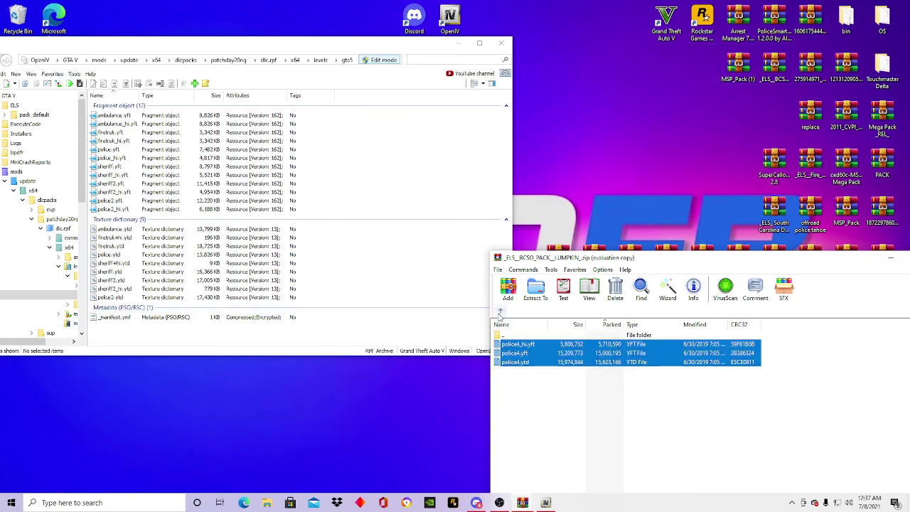
# - Add the three police3 files from the 2015 Tahoe folder and move WinRAR aside
pyautogui.click(501, 311)
pyautogui.doubleClick(515, 381)
pyautogui.moveTo(517, 422); pyautogui.dragTo(443, 315)
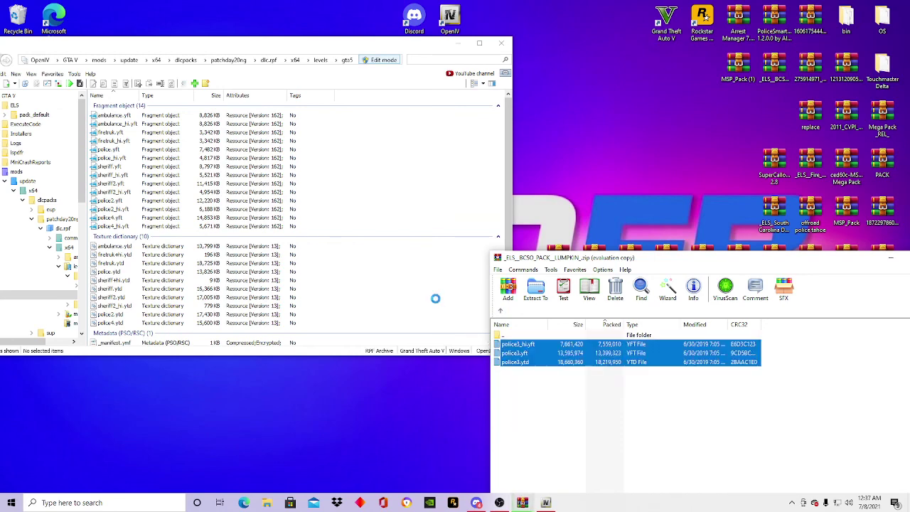
pyautogui.click(501, 311)
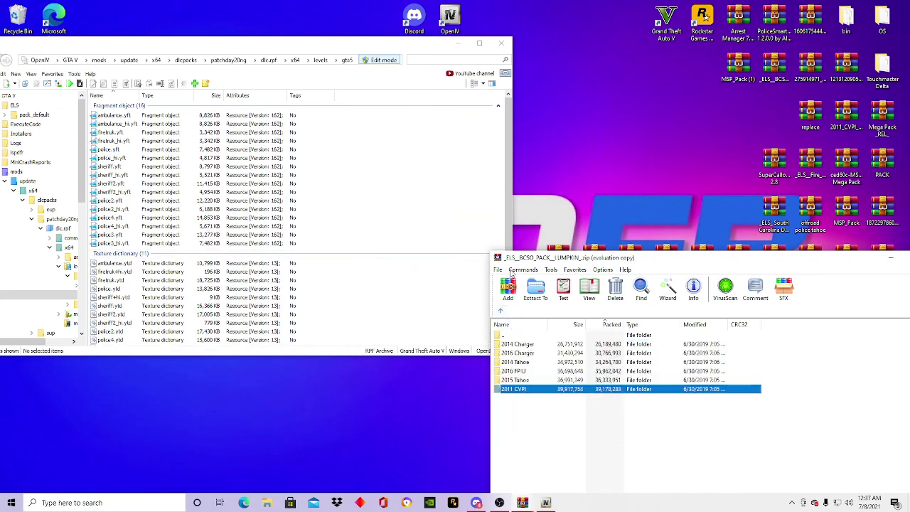
pyautogui.moveTo(754, 263); pyautogui.dragTo(695, 256)
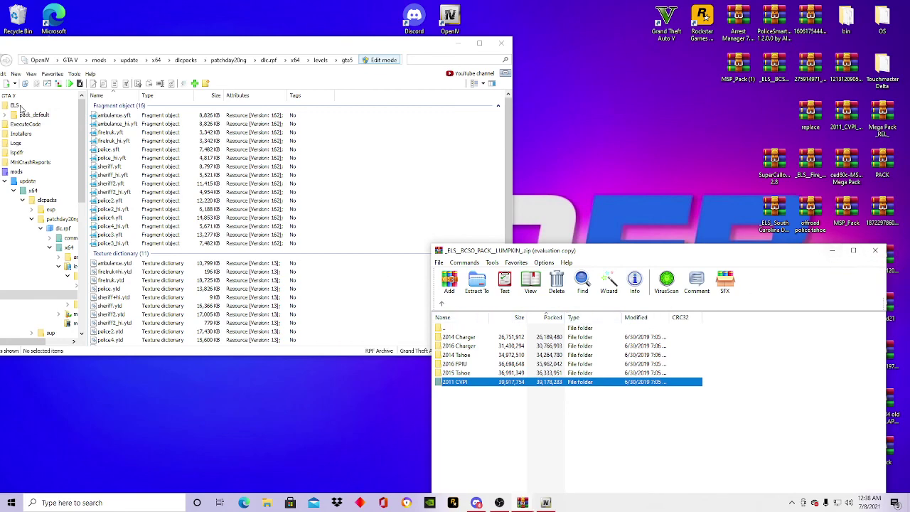
# - Navigate OpenIV from the GTA V root folder into ELS > pack_default
pyautogui.moveTo(281, 47); pyautogui.dragTo(297, 30)
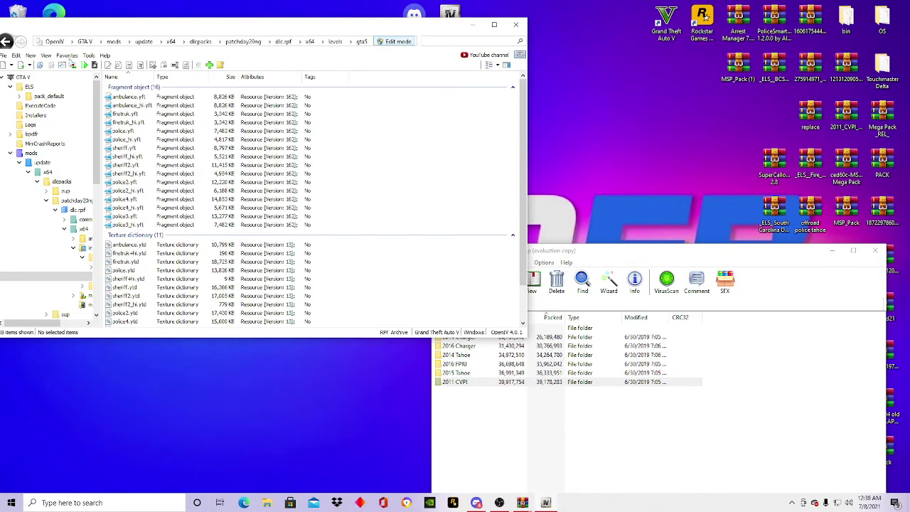
pyautogui.click(88, 42)
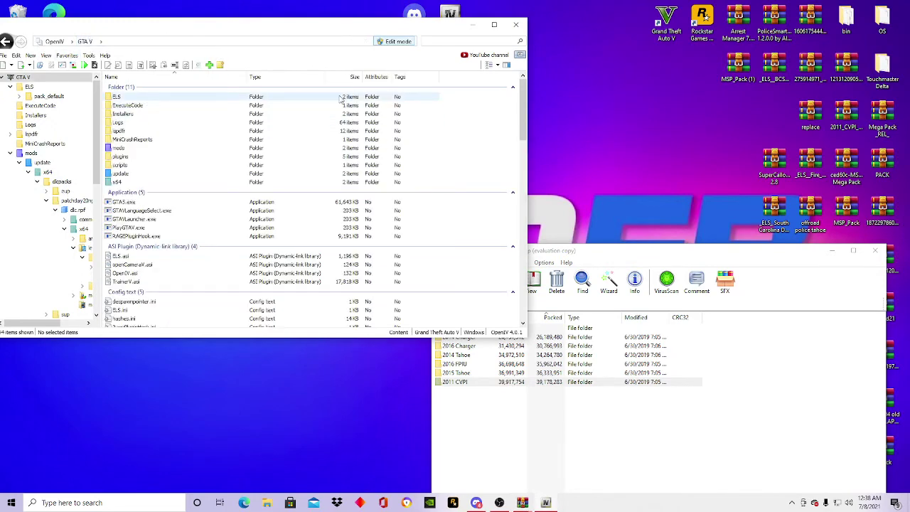
pyautogui.doubleClick(118, 96)
pyautogui.doubleClick(123, 97)
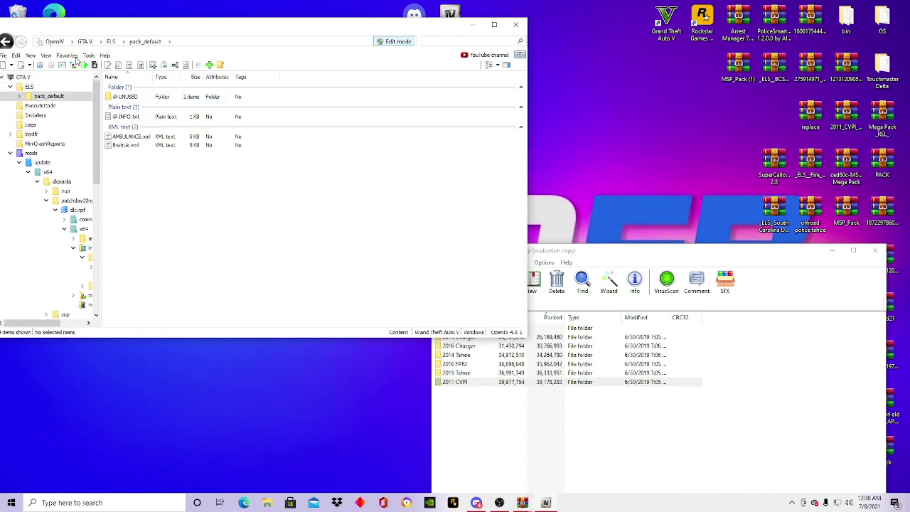
# - Use Favorites to jump to RESIDENT.rpf and back to the 'els xml here' pack_default location
pyautogui.click(67, 55)
pyautogui.click(85, 66)
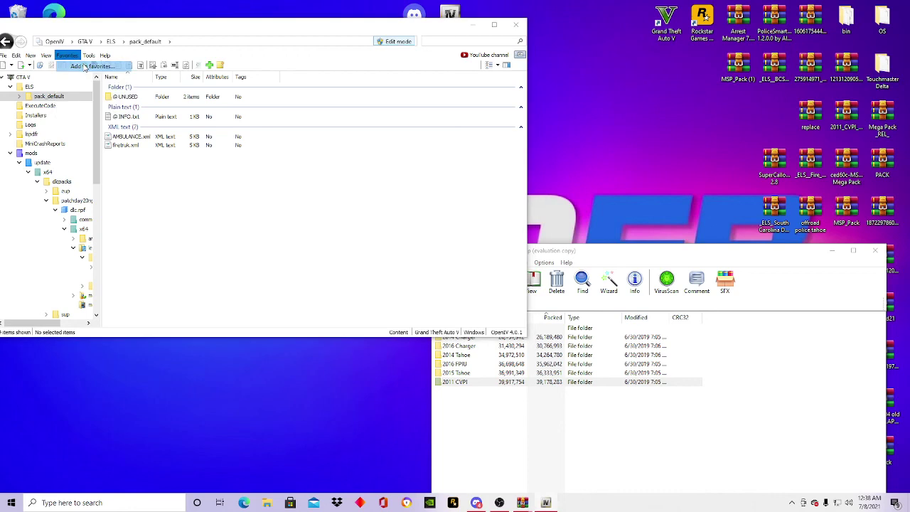
pyautogui.click(319, 276)
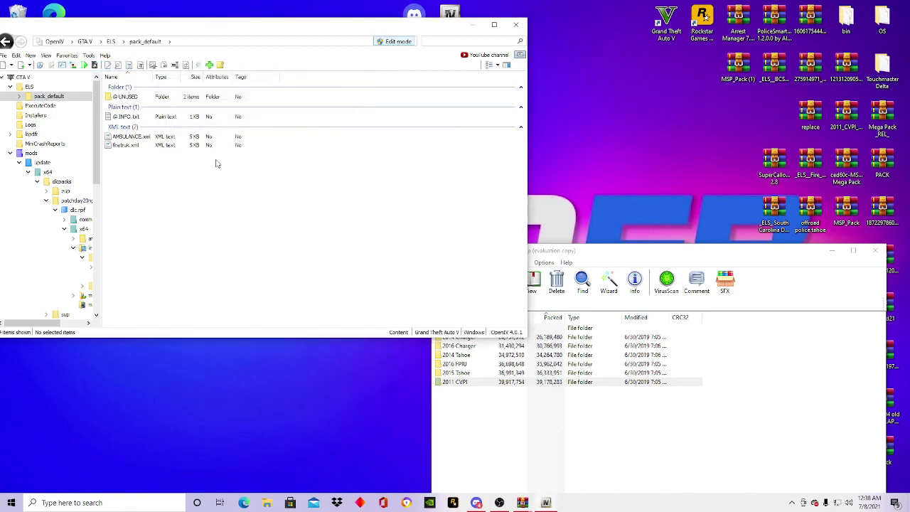
pyautogui.click(67, 55)
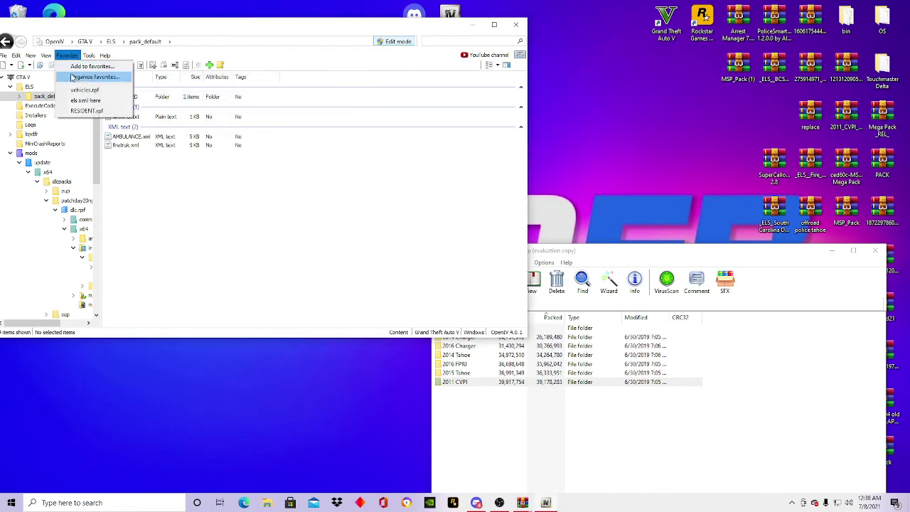
pyautogui.click(86, 111)
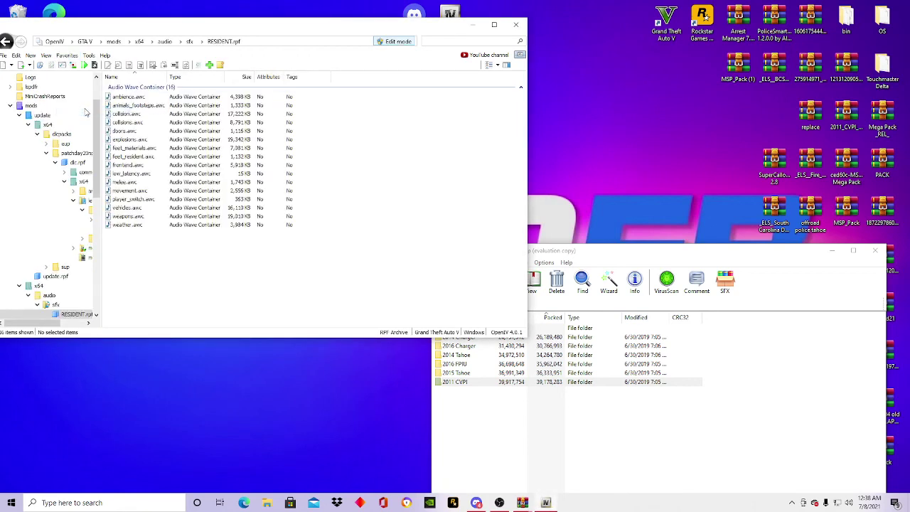
pyautogui.click(67, 54)
pyautogui.click(79, 100)
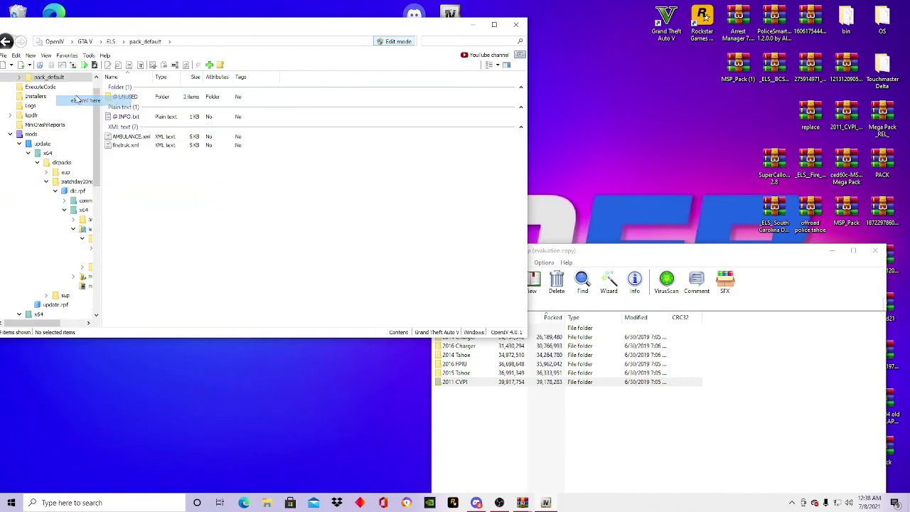
pyautogui.click(509, 465)
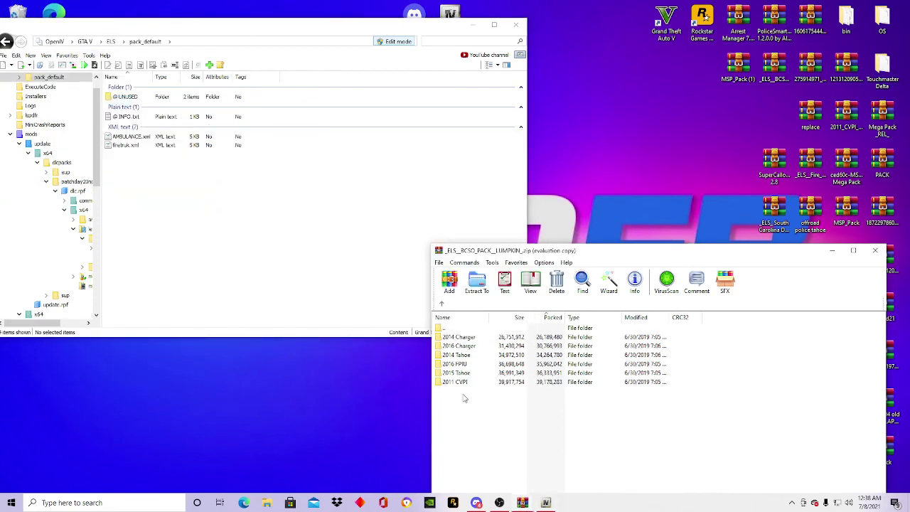
# - Add the six RED & BLUE ELS XMLs to pack_default, close WinRAR and turn off edit mode
pyautogui.click(440, 304)
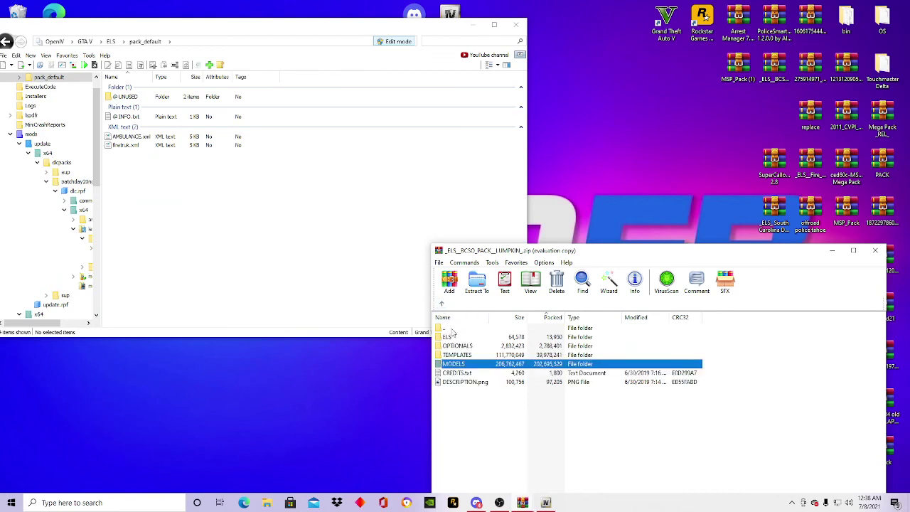
pyautogui.doubleClick(454, 339)
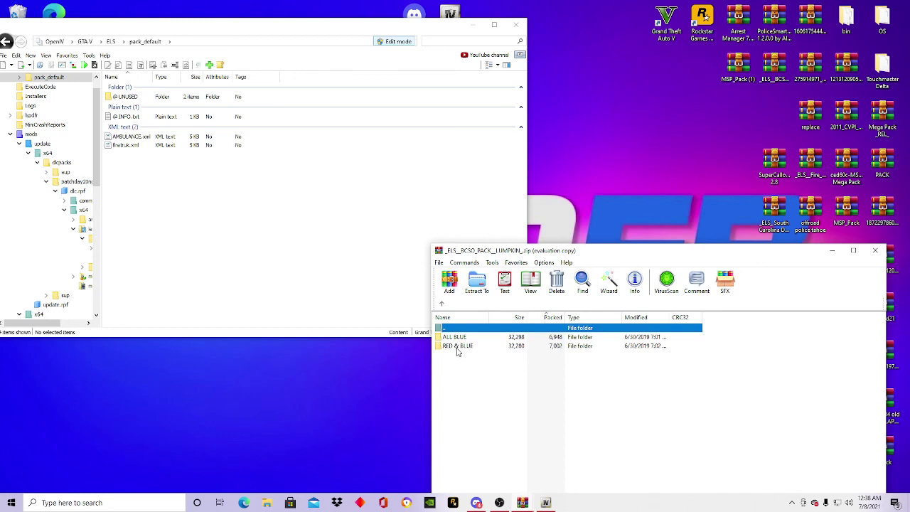
pyautogui.doubleClick(459, 351)
pyautogui.moveTo(459, 410); pyautogui.dragTo(387, 228)
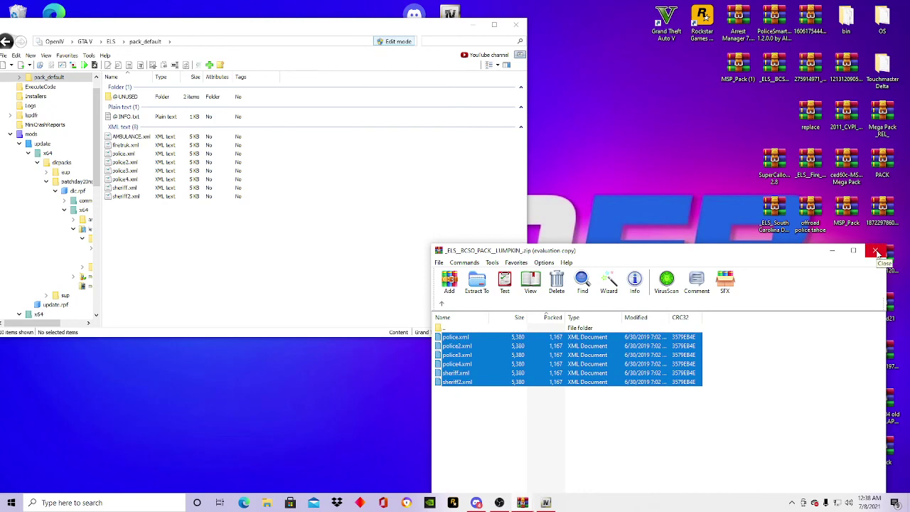
pyautogui.click(878, 253)
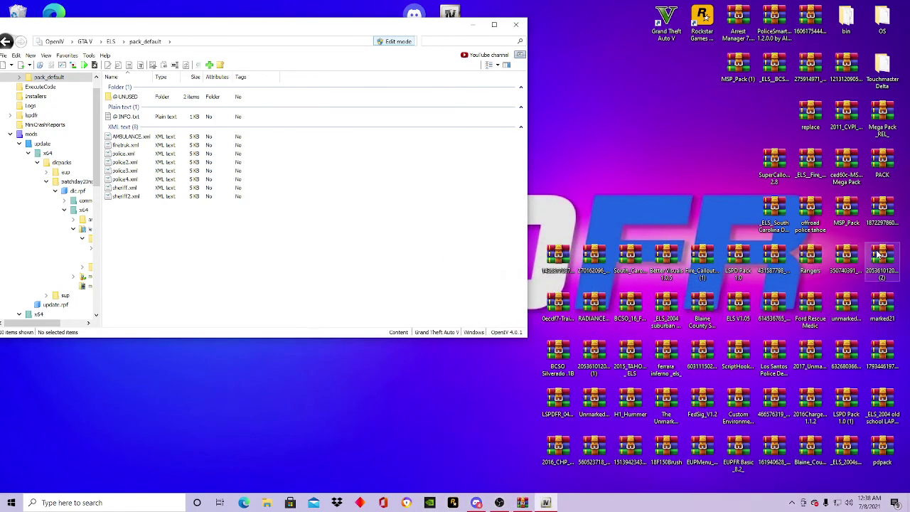
pyautogui.click(397, 42)
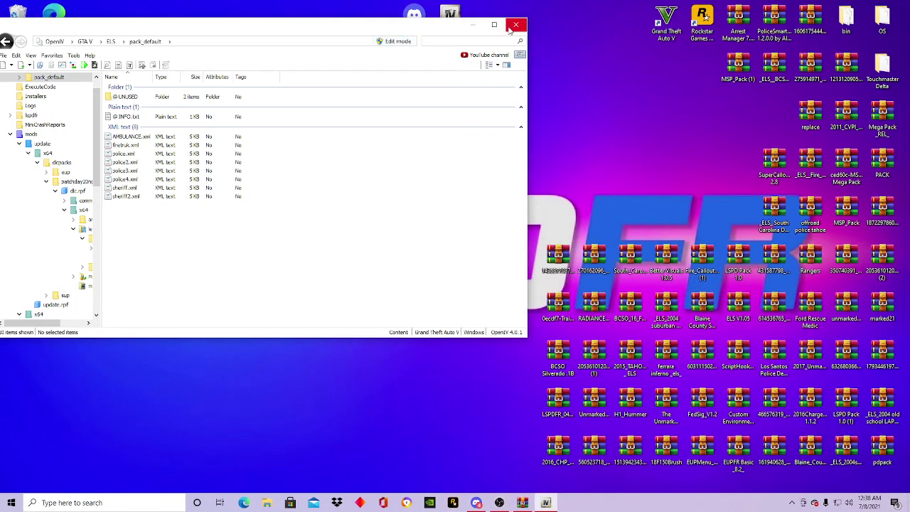